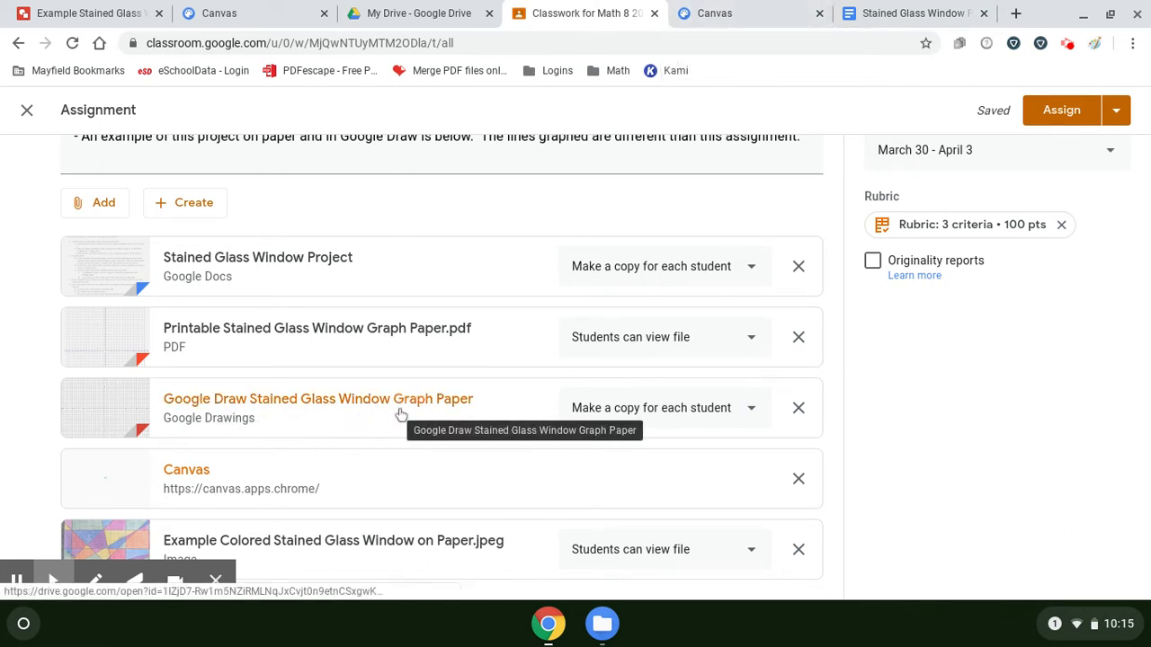
Step: Switch to the Example Stained Glass Window drawing and handwrite the equation y = 1/4x - 7 beside the grid with the annotation pen
left_click(65, 5)
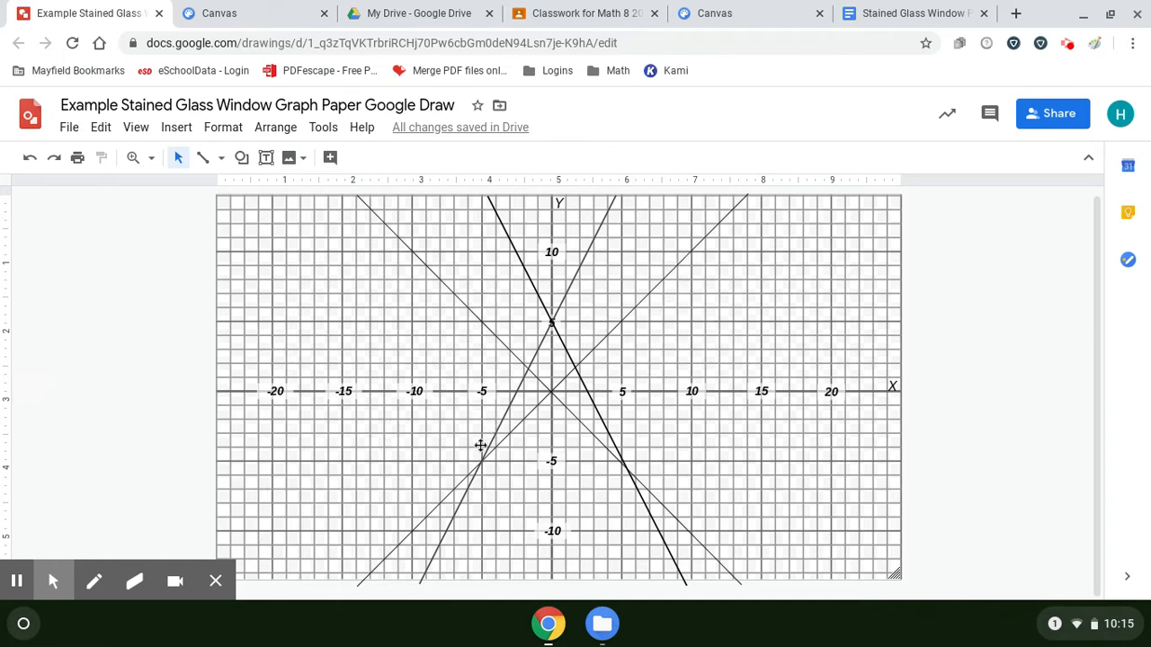
left_click(94, 581)
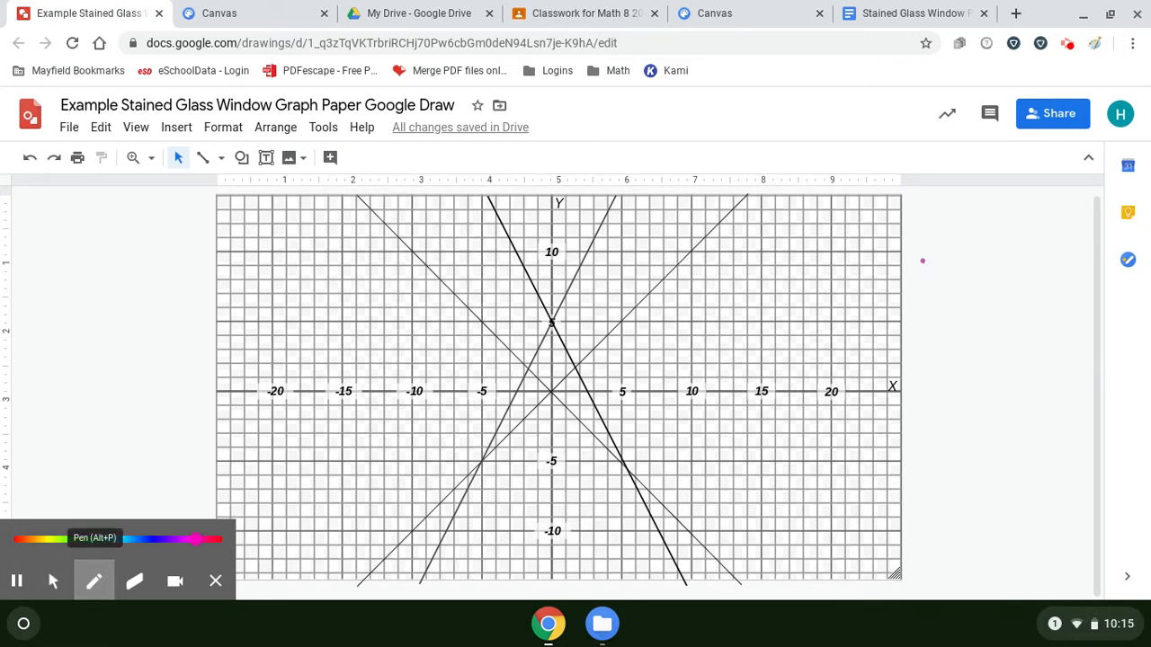
left_click_drag(922, 260, 922, 268)
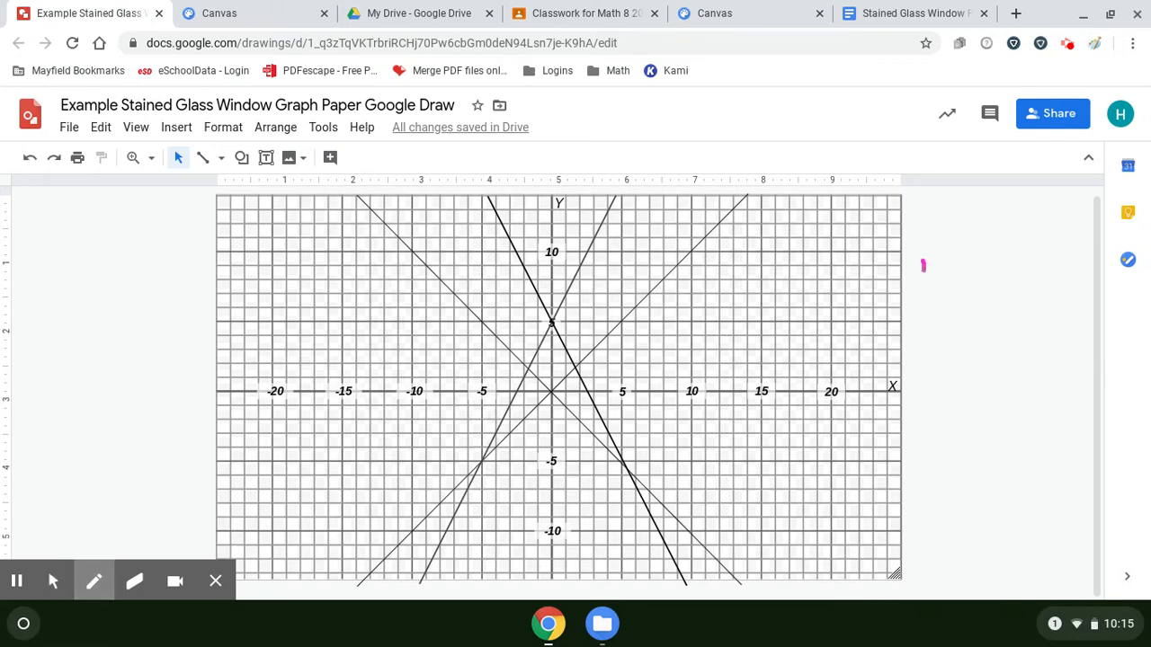
left_click_drag(925, 280, 943, 257)
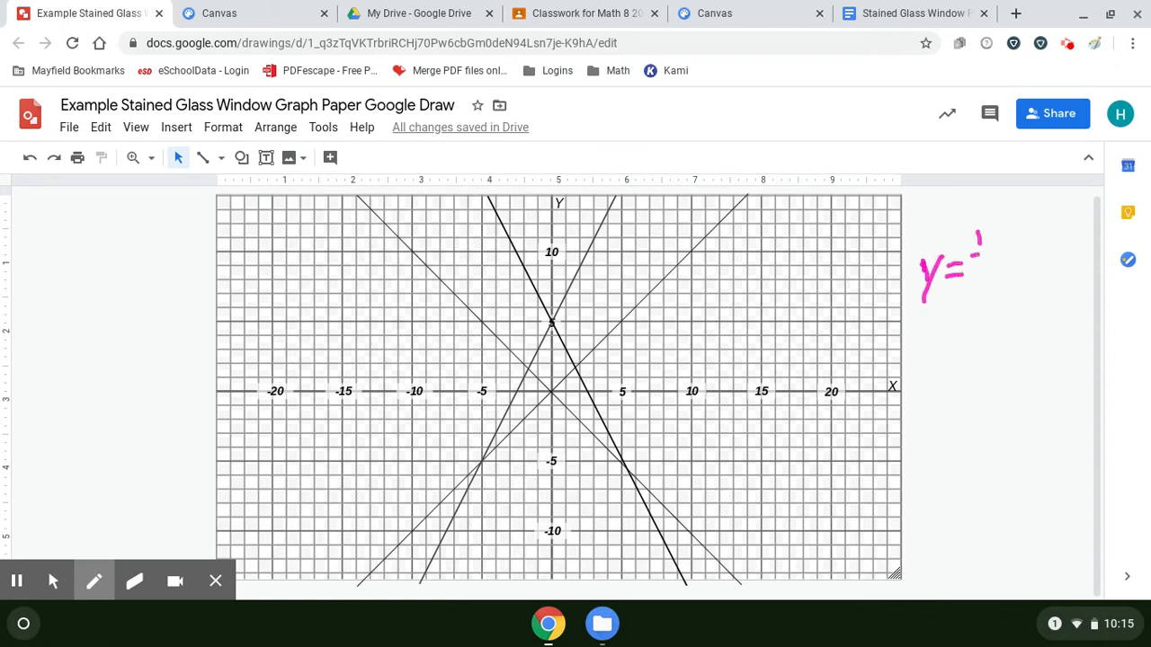
left_click_drag(1019, 253, 1005, 278)
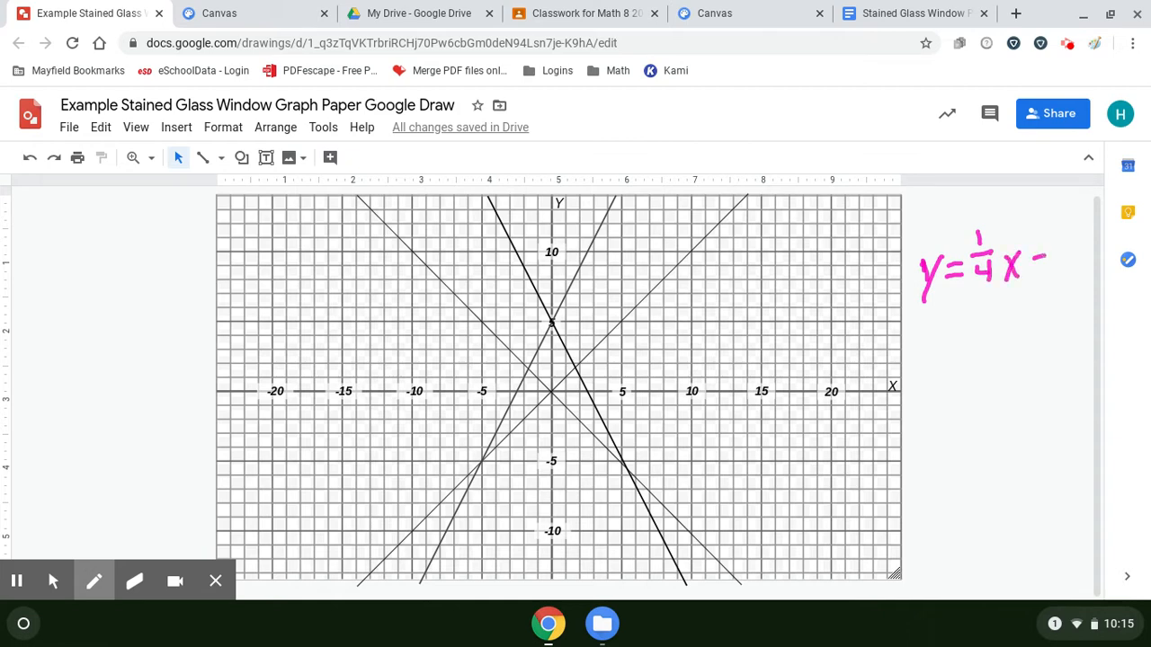
left_click_drag(1065, 230, 1069, 263)
Step: Handwrite the equation y = -1/4x - 7 below the first equation
left_click_drag(942, 322, 933, 367)
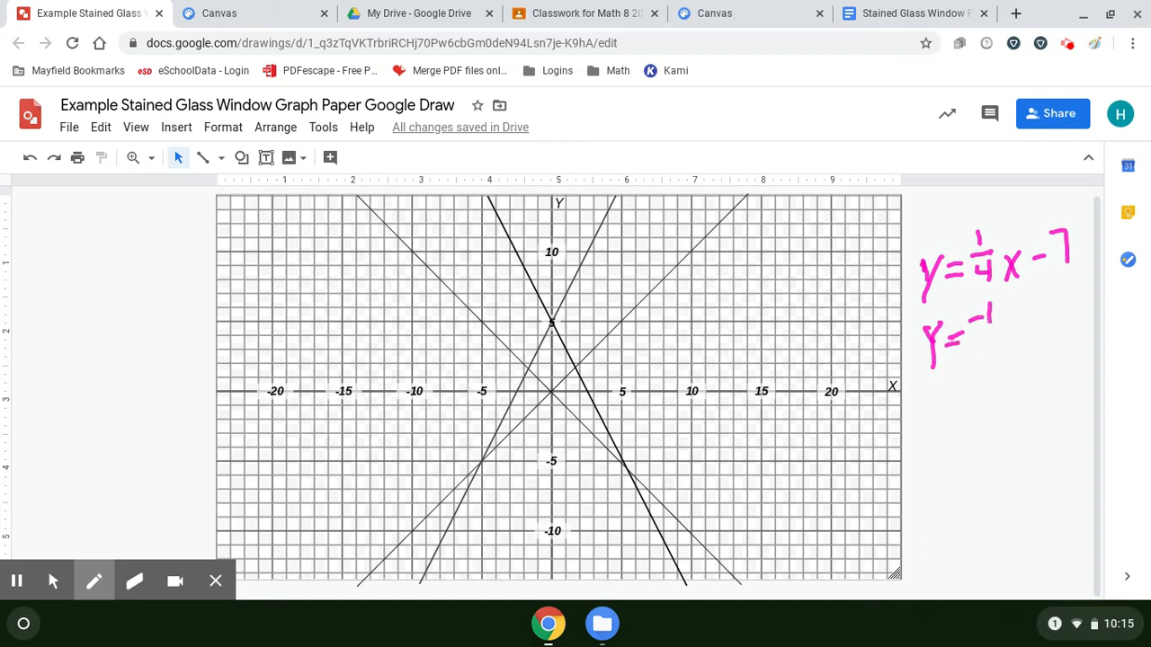
left_click_drag(1016, 321, 1031, 349)
left_click_drag(1033, 325, 1012, 345)
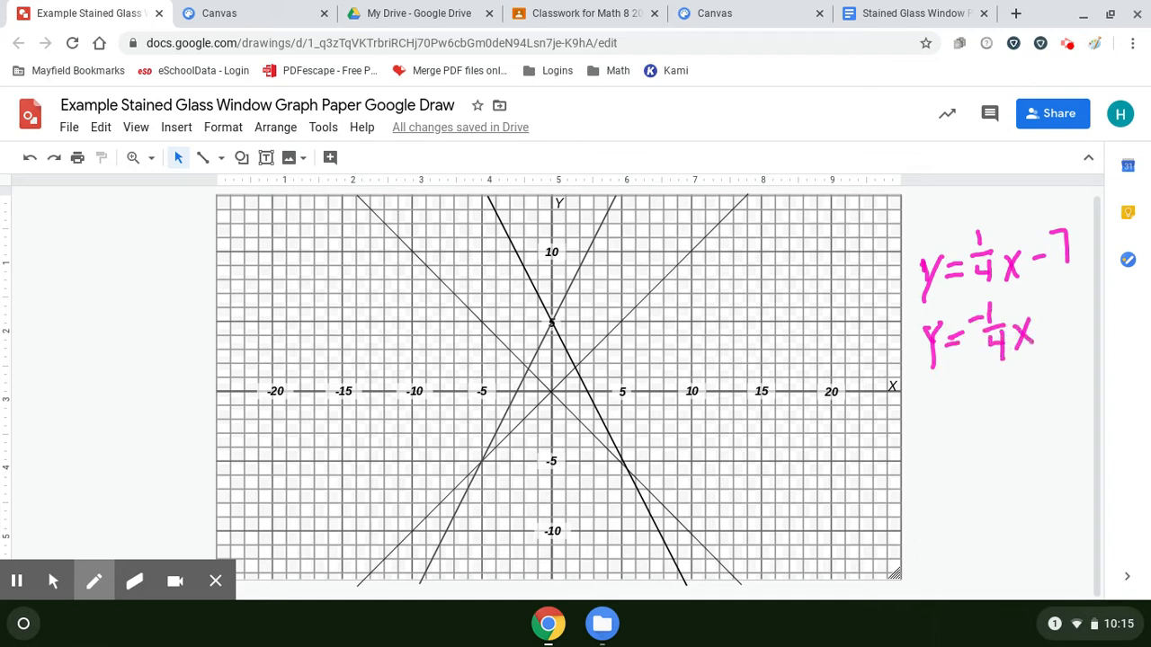
mouse_move(1058, 305)
left_mouse_down()
mouse_move(1077, 298)
mouse_move(1080, 334)
left_mouse_up()
Step: Draw a straight line from (0, -7) on the y-axis to the grid's right edge at about y = -1
left_click(54, 582)
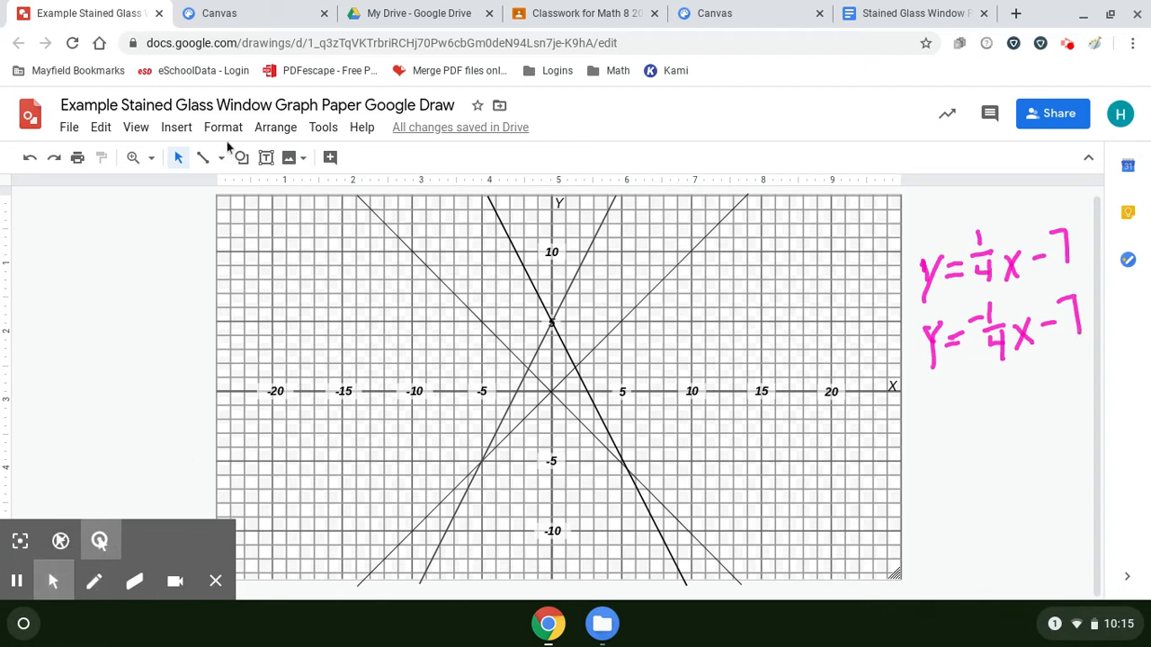
left_click(202, 159)
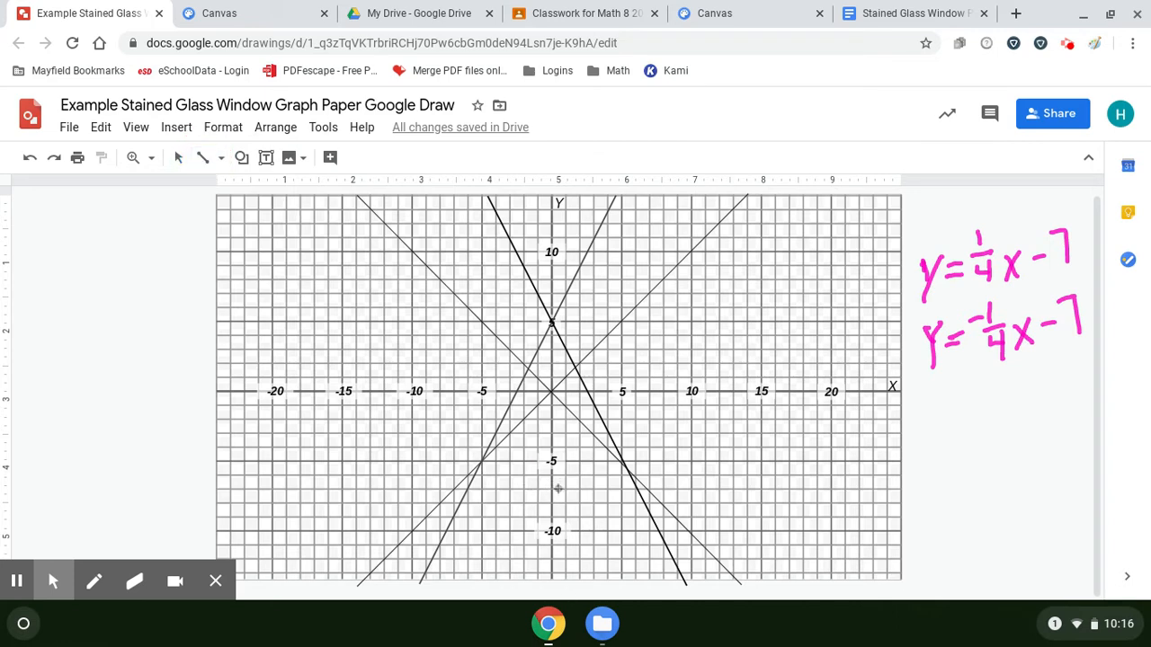
mouse_move(552, 490)
left_mouse_down()
mouse_move(645, 481)
mouse_move(617, 513)
mouse_move(552, 488)
mouse_move(567, 481)
mouse_move(554, 499)
mouse_move(548, 483)
mouse_move(609, 478)
mouse_move(609, 464)
mouse_move(762, 446)
mouse_move(649, 473)
mouse_move(927, 429)
mouse_move(900, 410)
left_mouse_up()
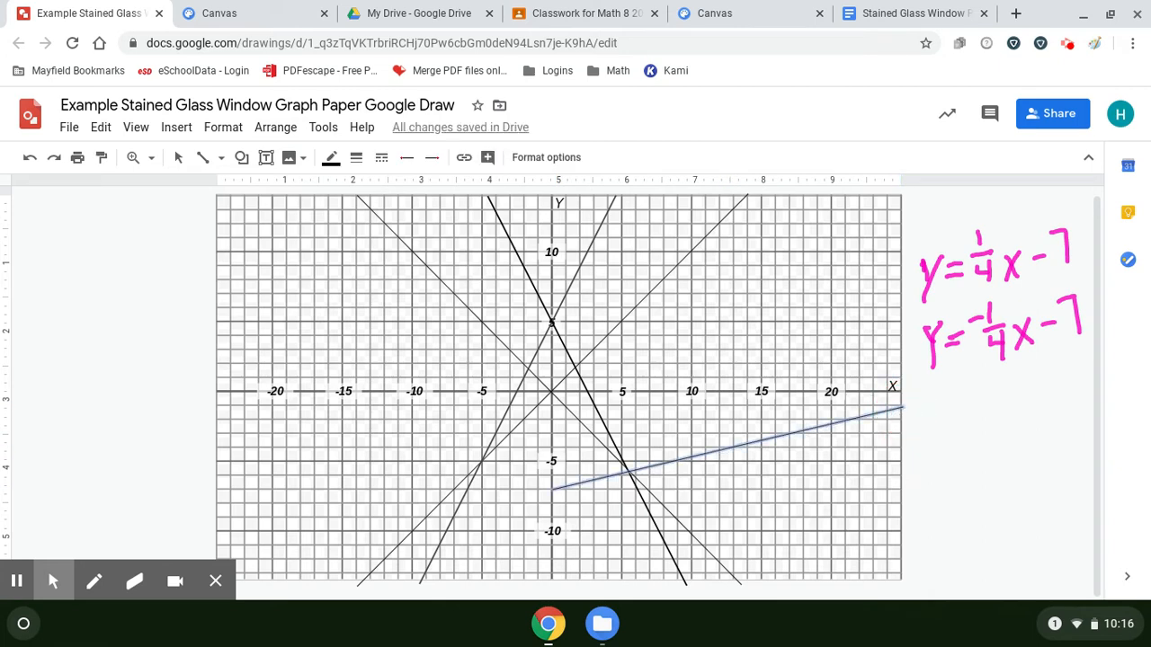
Step: Mark points of y = 1/4x - 7 on the grid in pink and align the line's right end with them
left_click(93, 581)
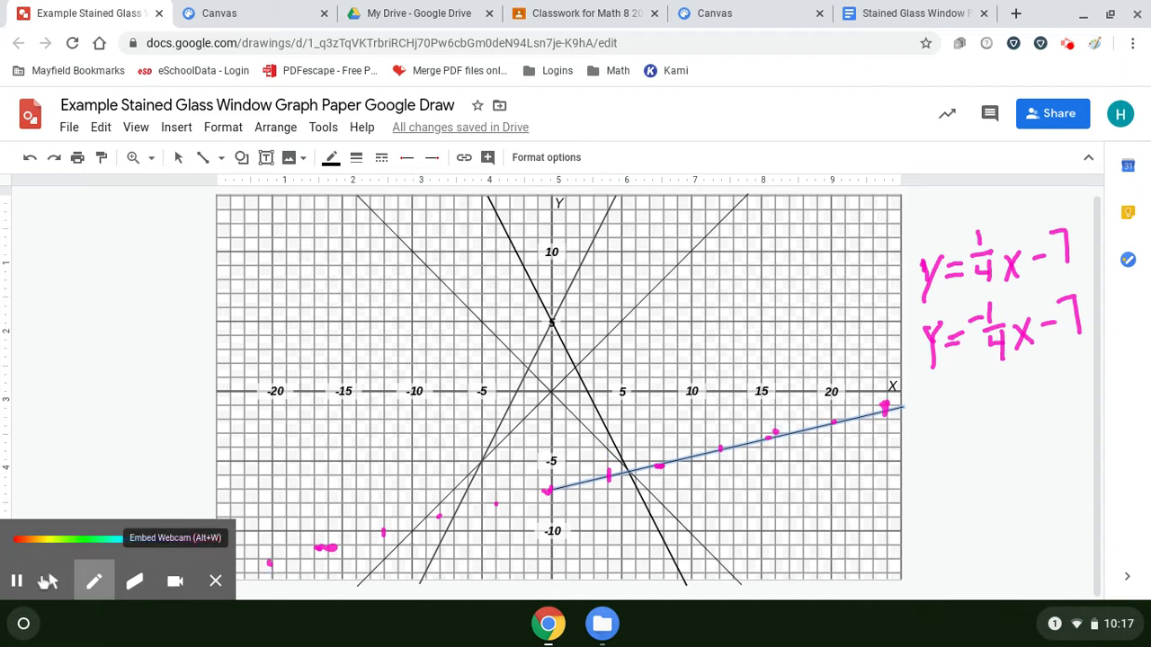
left_click(53, 581)
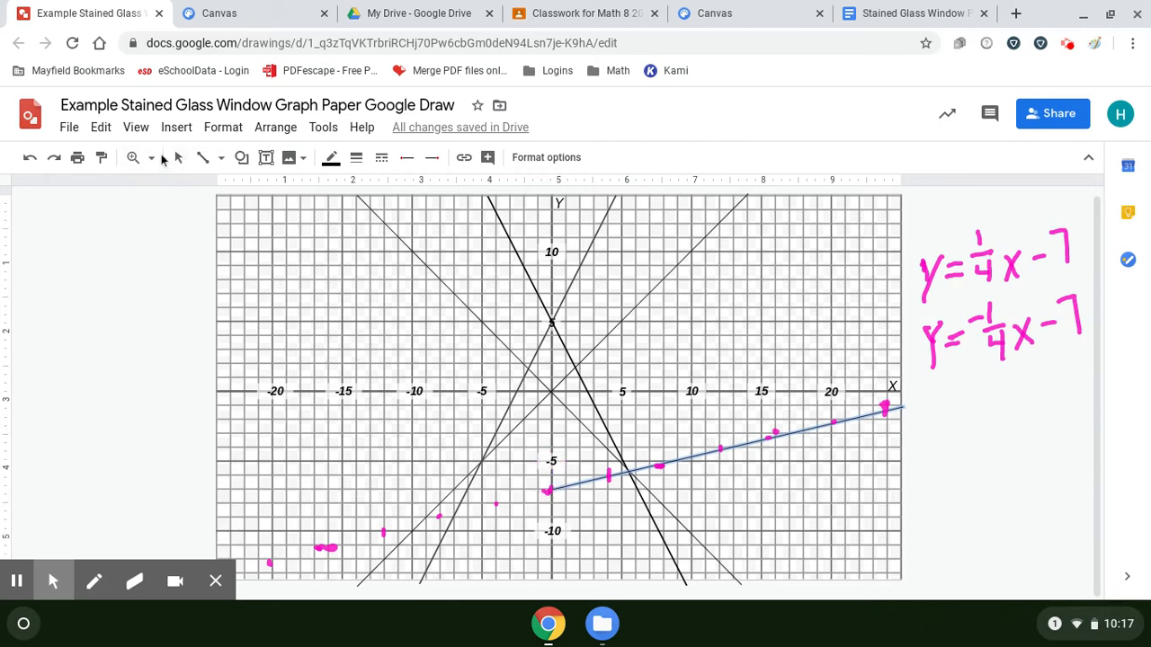
left_click(179, 158)
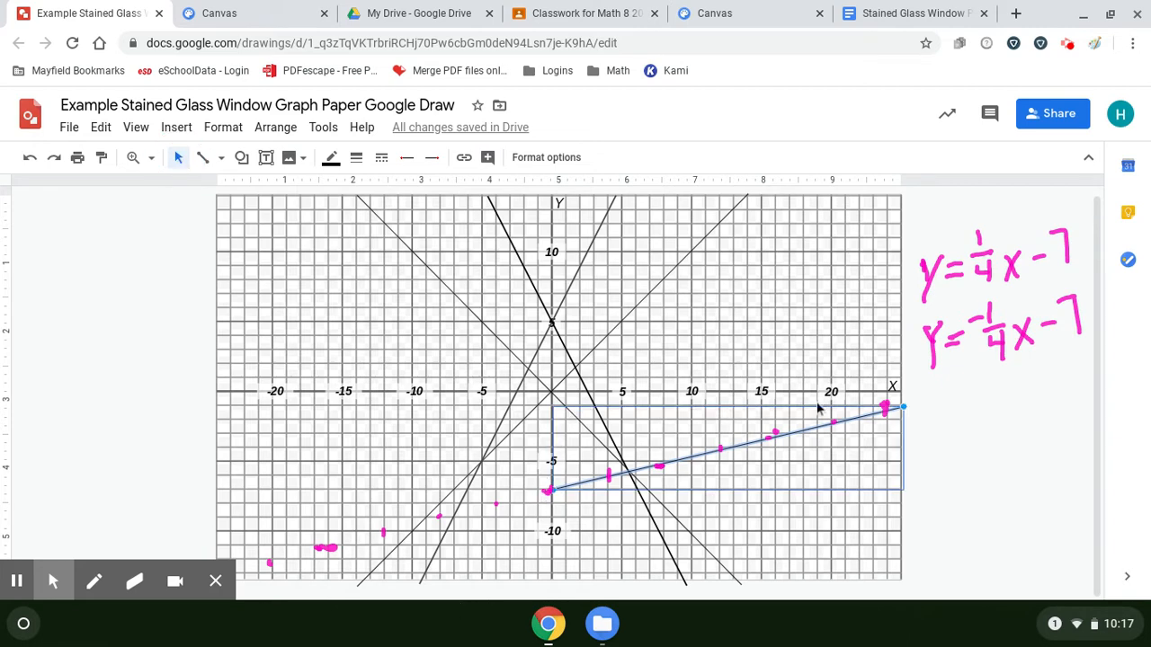
left_click(904, 409)
left_click_drag(904, 409, 903, 401)
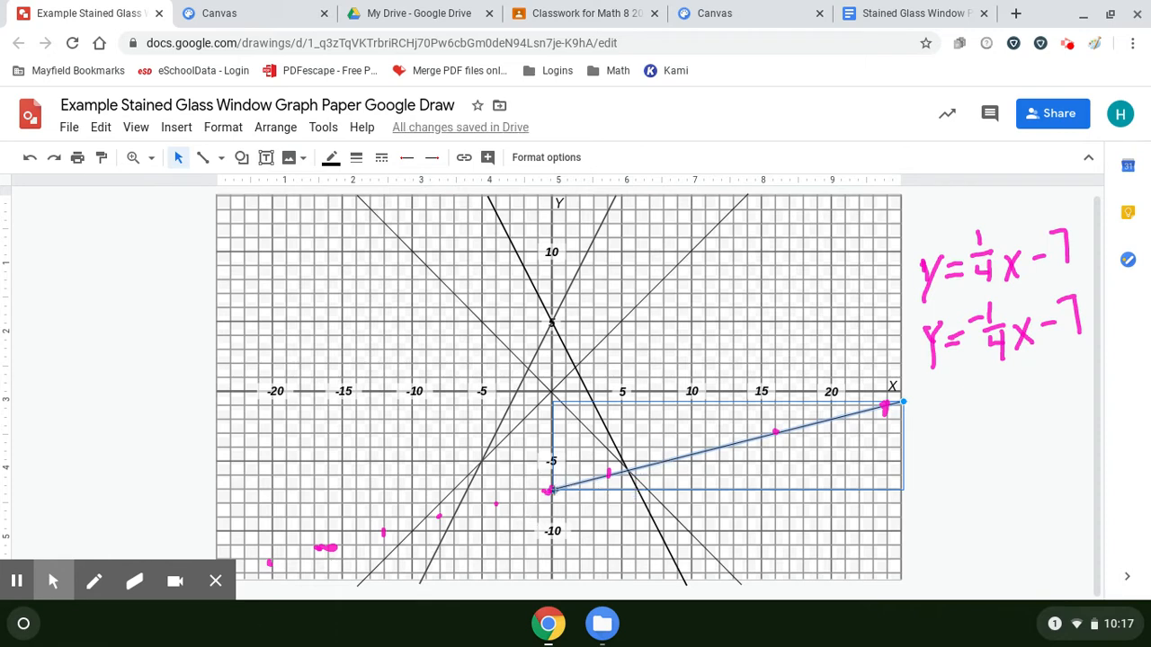
Step: Extend the line's left end from (0, -7) through the pink marks to about (-22, -12.5) near the grid's lower-left corner
left_click_drag(550, 491, 220, 573)
left_click_drag(554, 488, 245, 567)
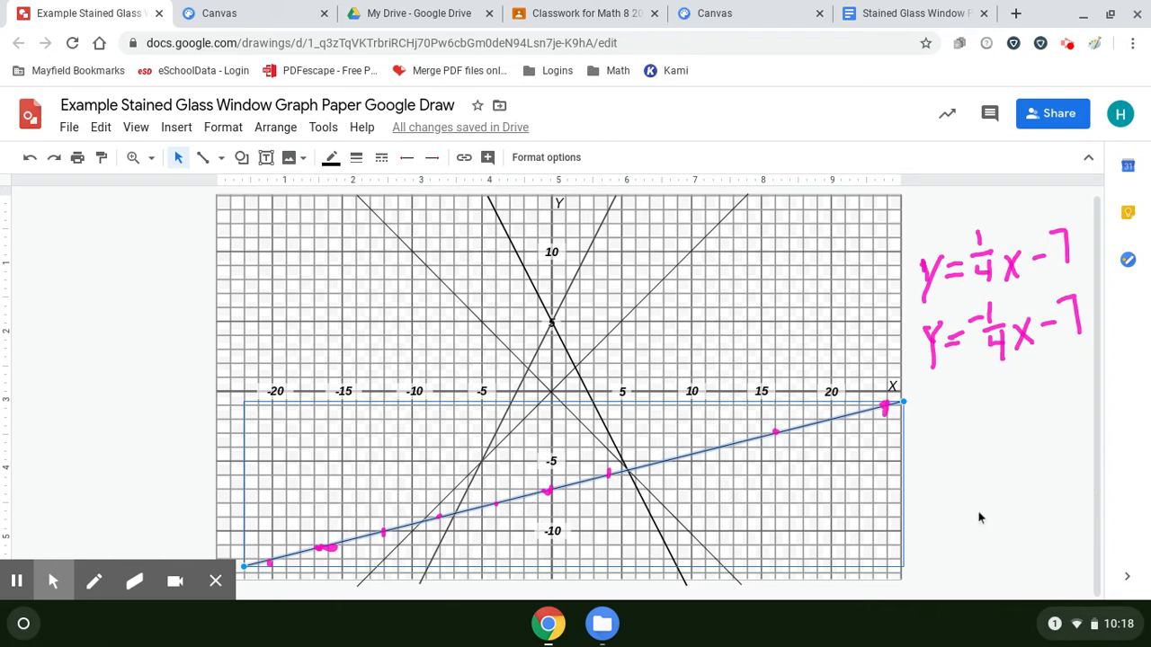
left_click(984, 481)
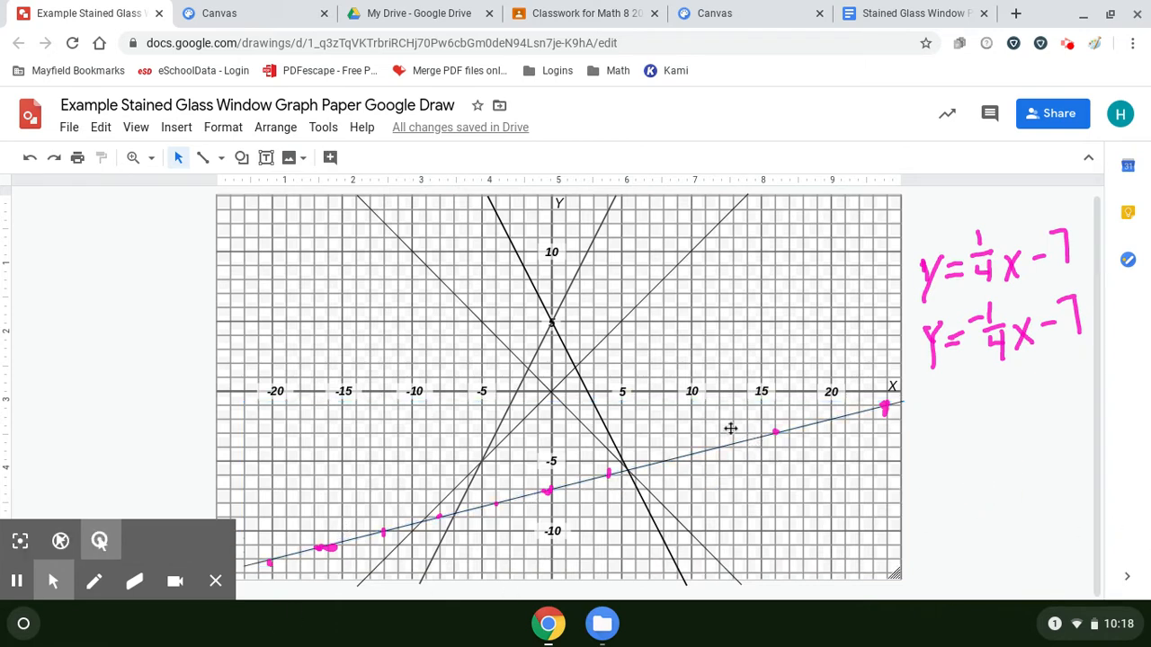
Step: Set the weight of the y = 1/4x - 7 line to 2px
left_click(711, 452)
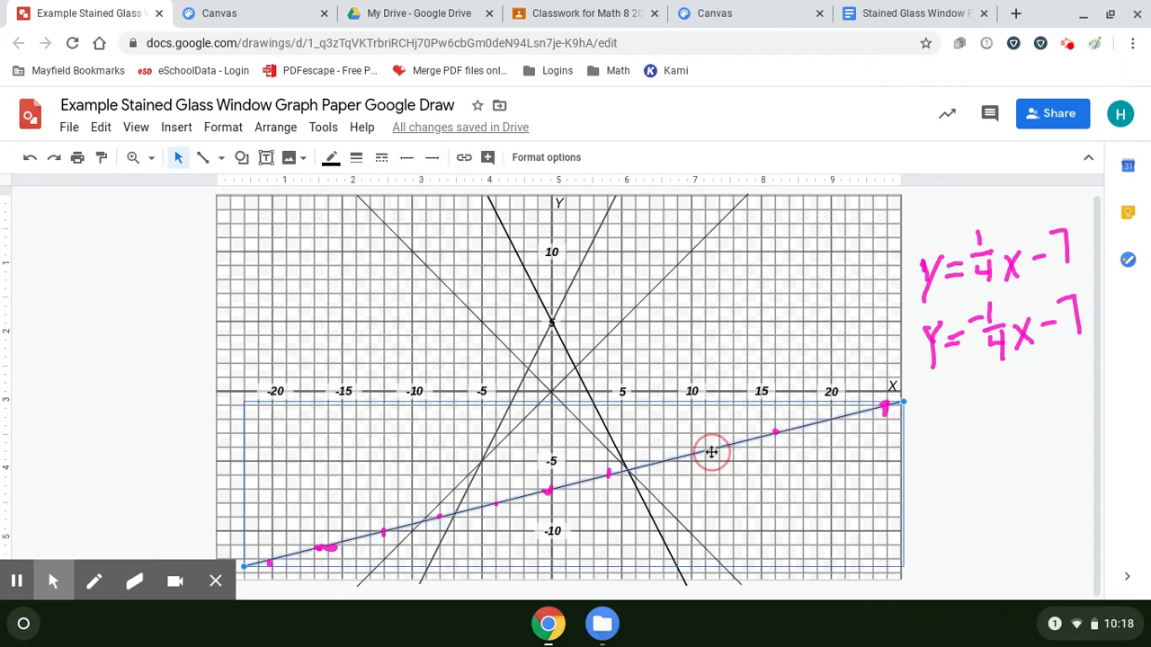
left_click(356, 158)
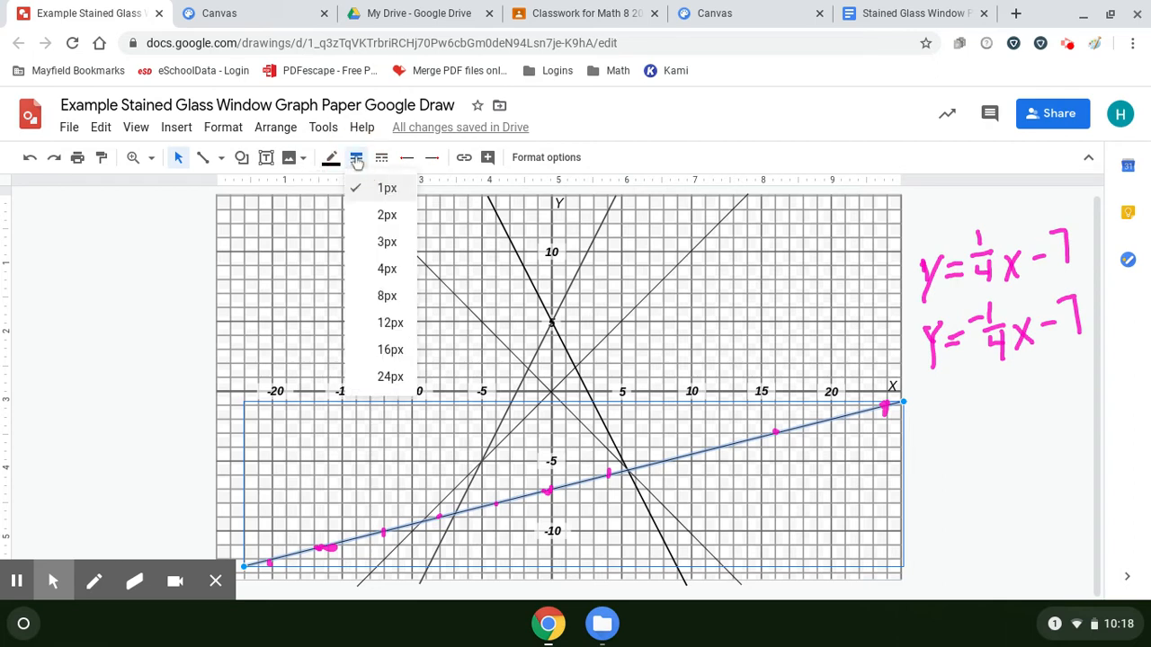
left_click(372, 216)
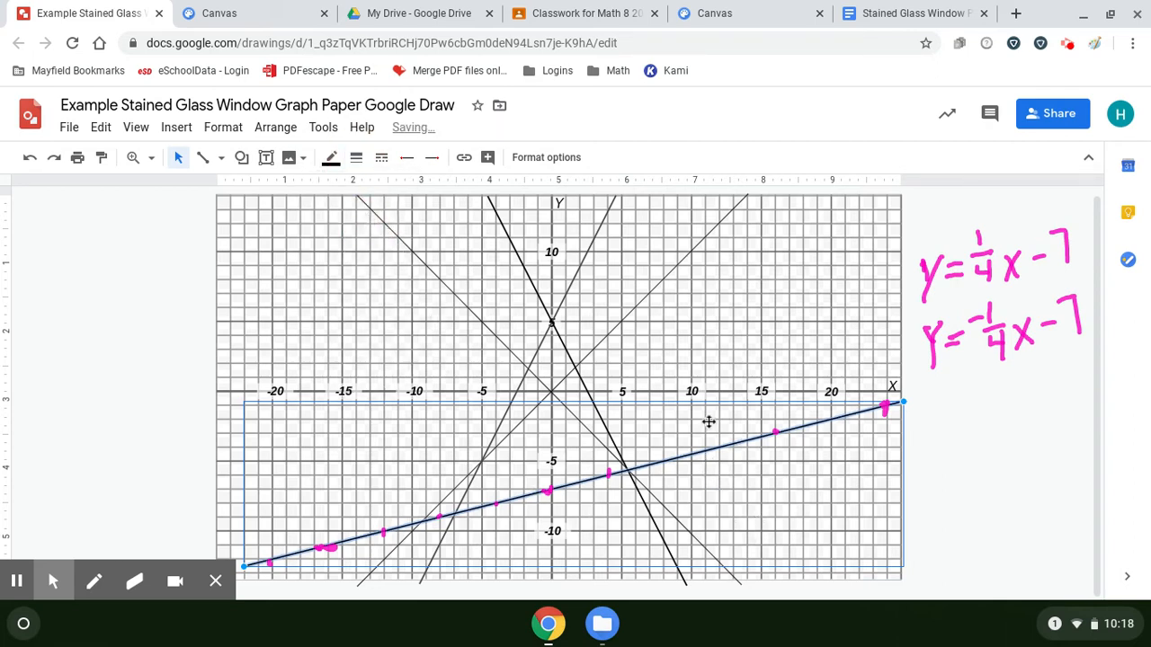
Step: Set the weight of both diagonal lines through the origin, y = x and y = -x, to 2px
left_click(701, 241)
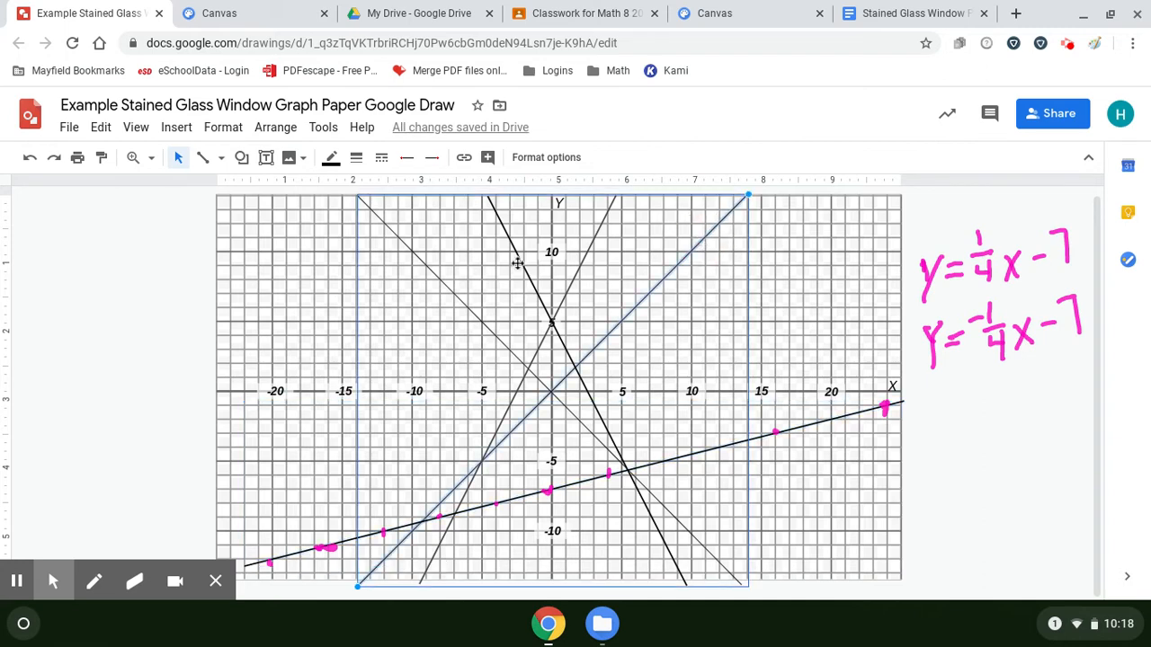
left_click(382, 220)
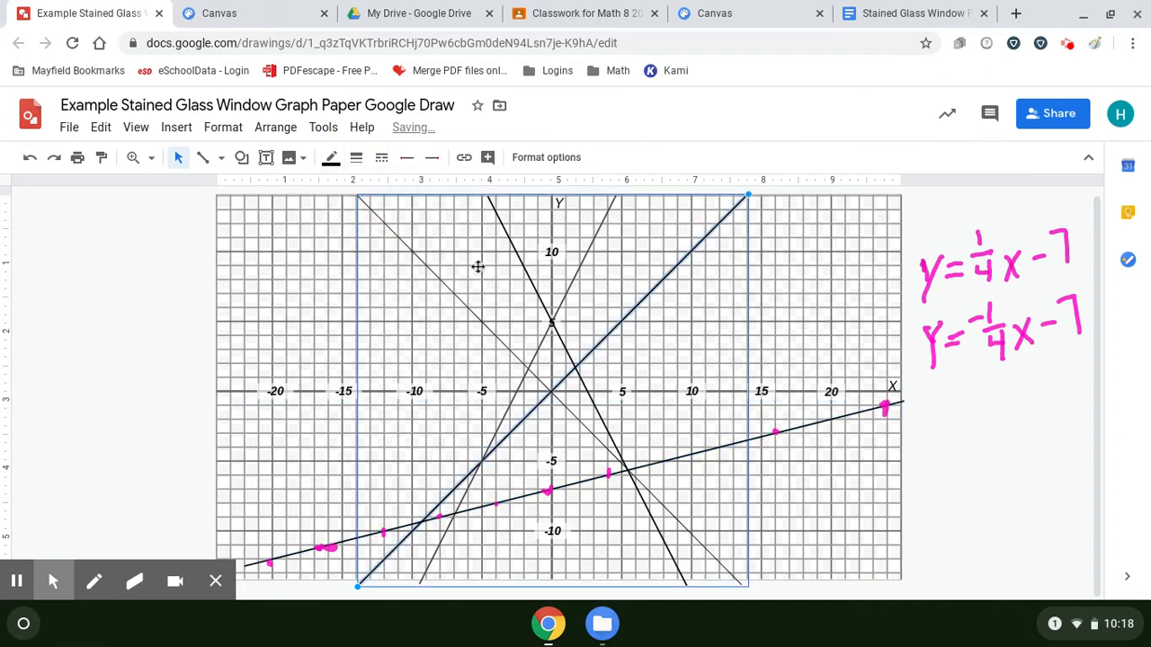
left_click(433, 278)
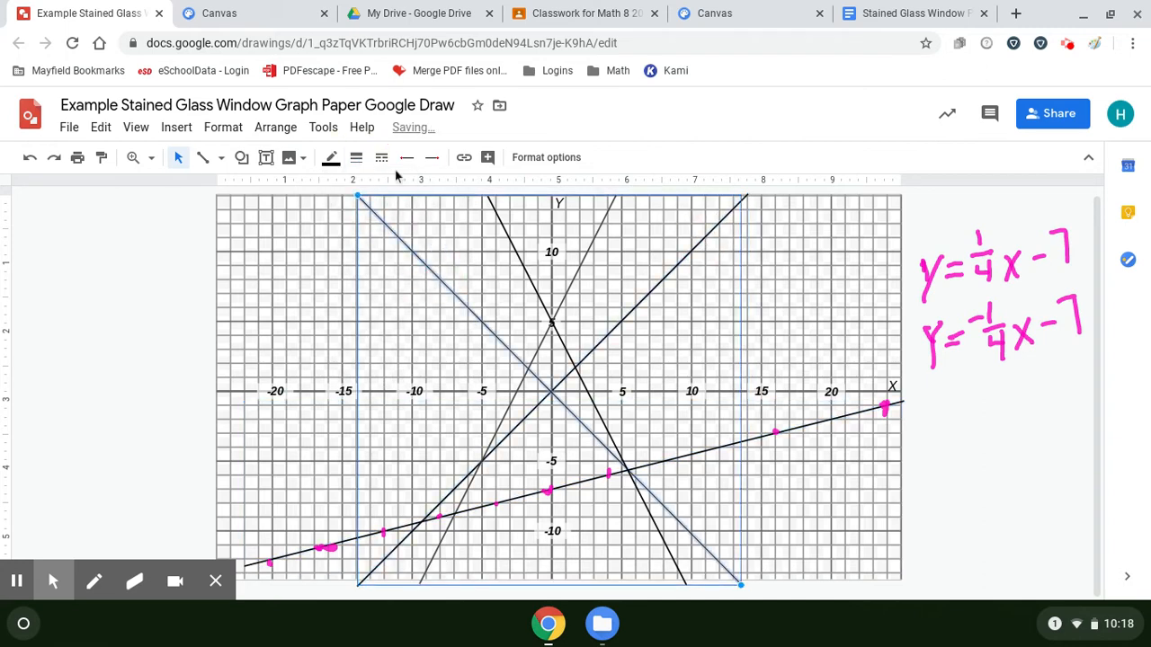
left_click(356, 158)
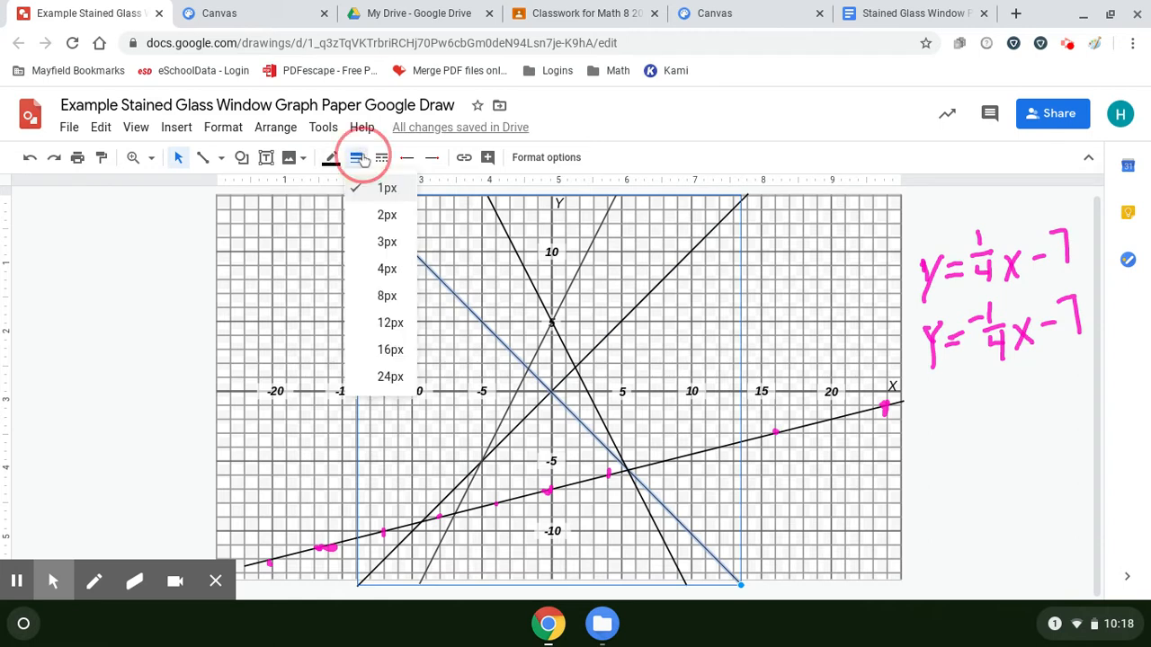
left_click(381, 218)
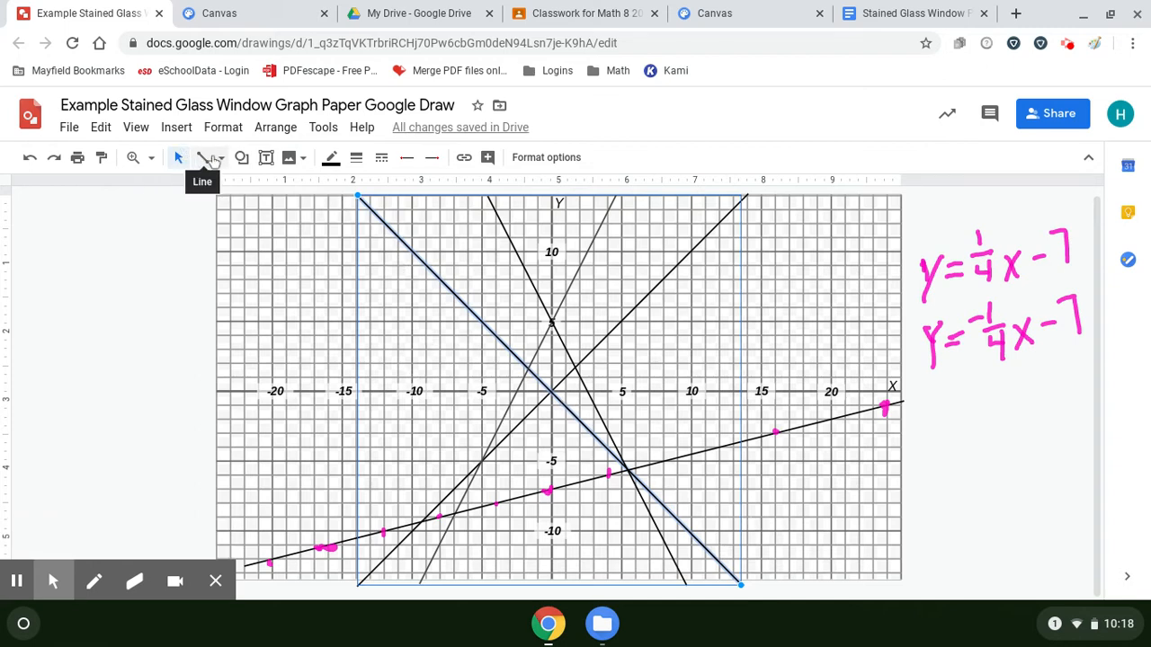
Step: Draw the y = -1/4x - 7 line from the grid's left edge just below the x-axis through (0, -7) to the lower-right corner
left_click(204, 157)
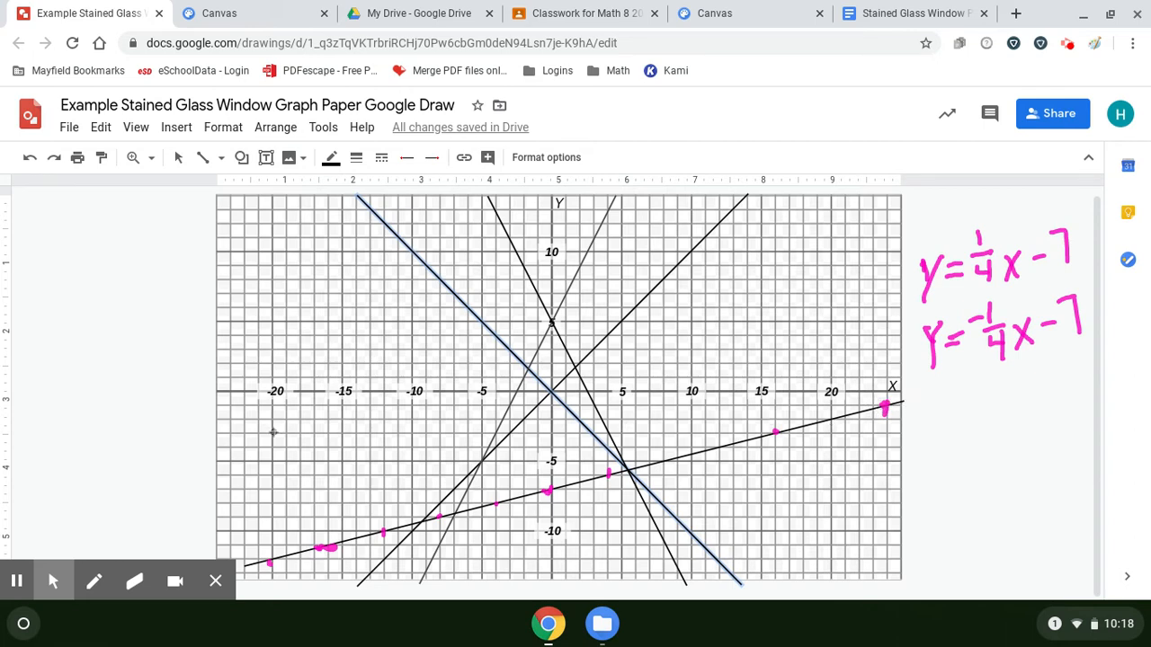
left_click(218, 401)
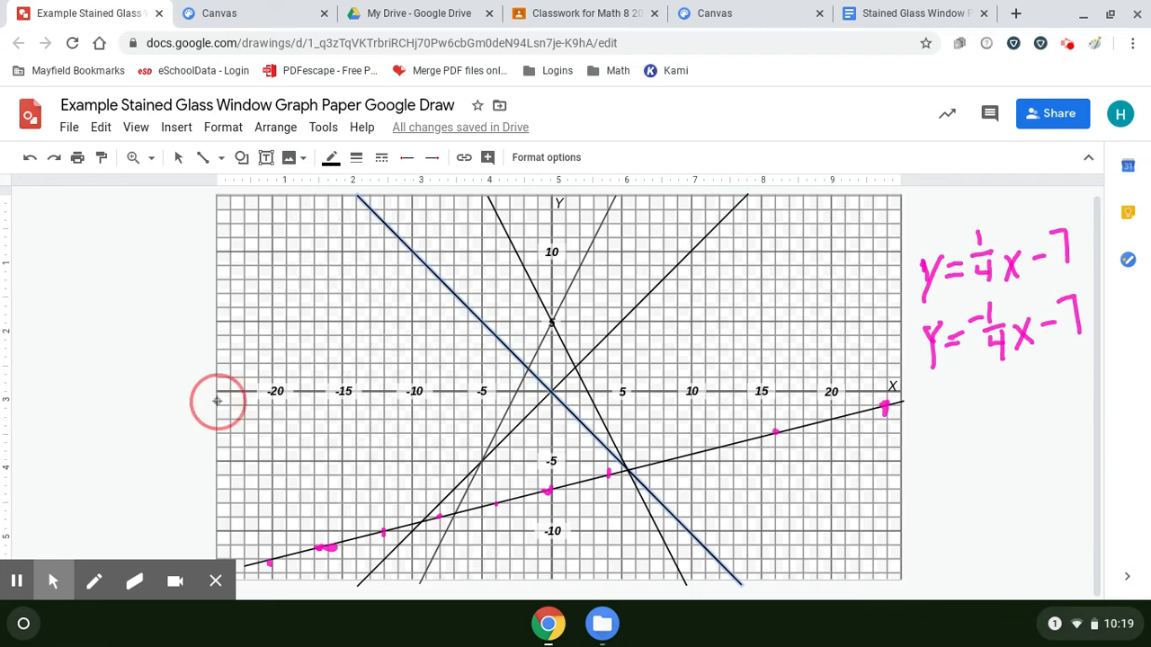
left_click_drag(218, 401, 902, 577)
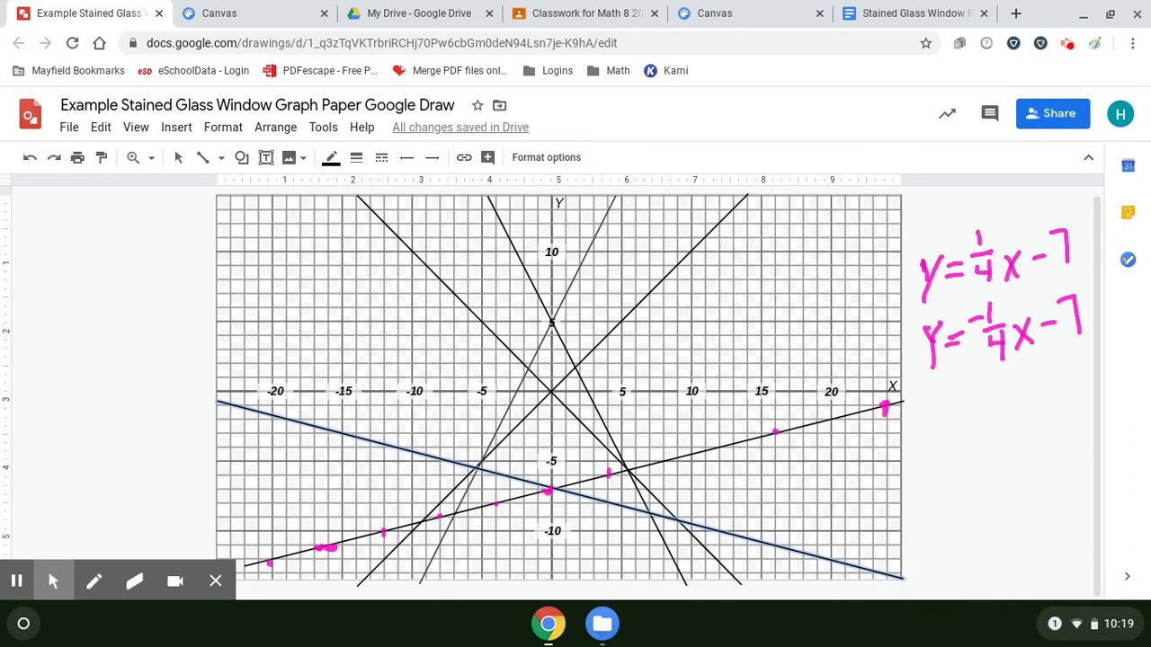
Step: Mark check points of y = -1/4x - 7 along the new line in blue with the annotation pen
left_click(94, 581)
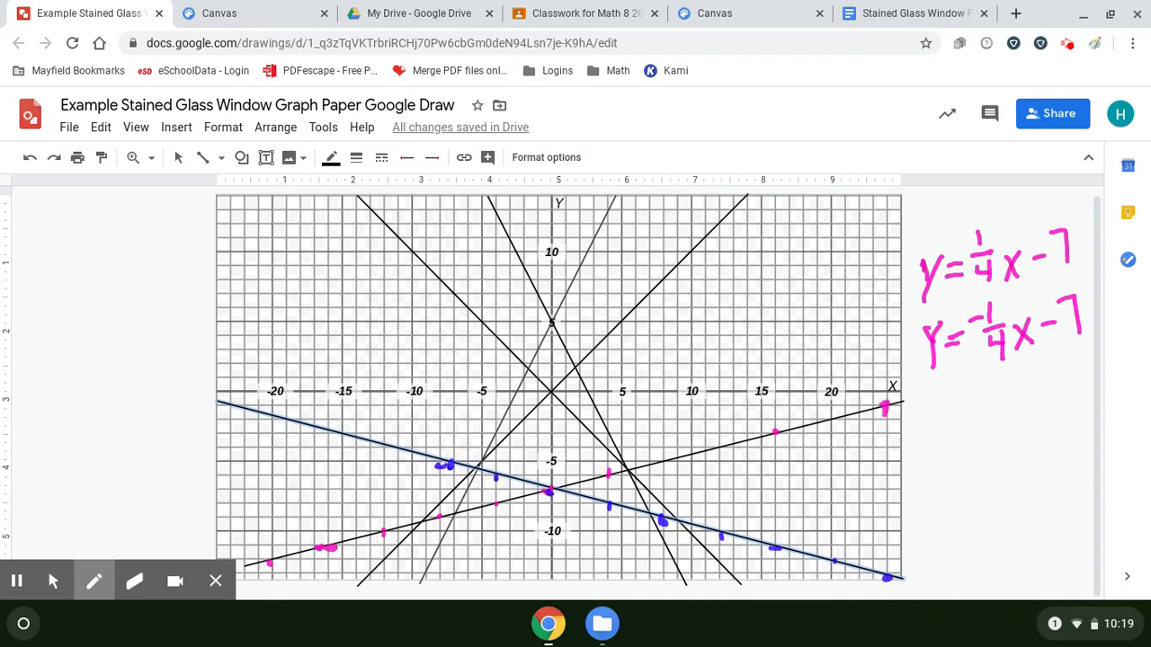
left_click_drag(405, 445, 402, 460)
left_click(94, 580)
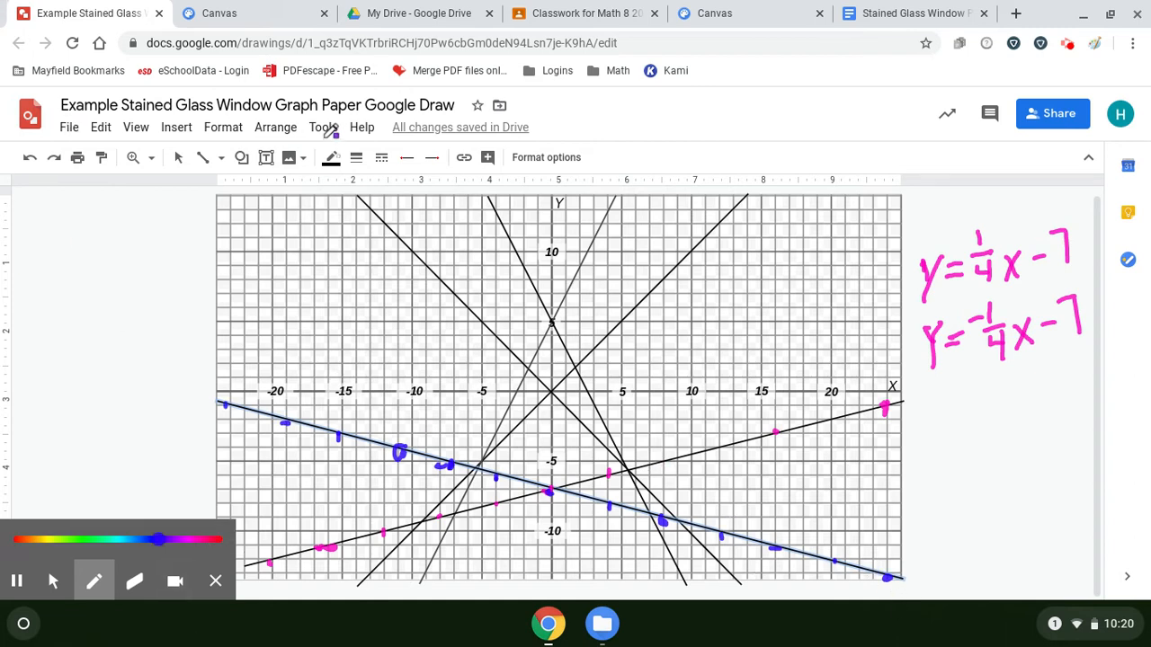
Step: Fine-tune both endpoints of the y = -1/4x - 7 line to fit the blue marks and reach just past the grid's edges
left_click(53, 581)
left_click(178, 158)
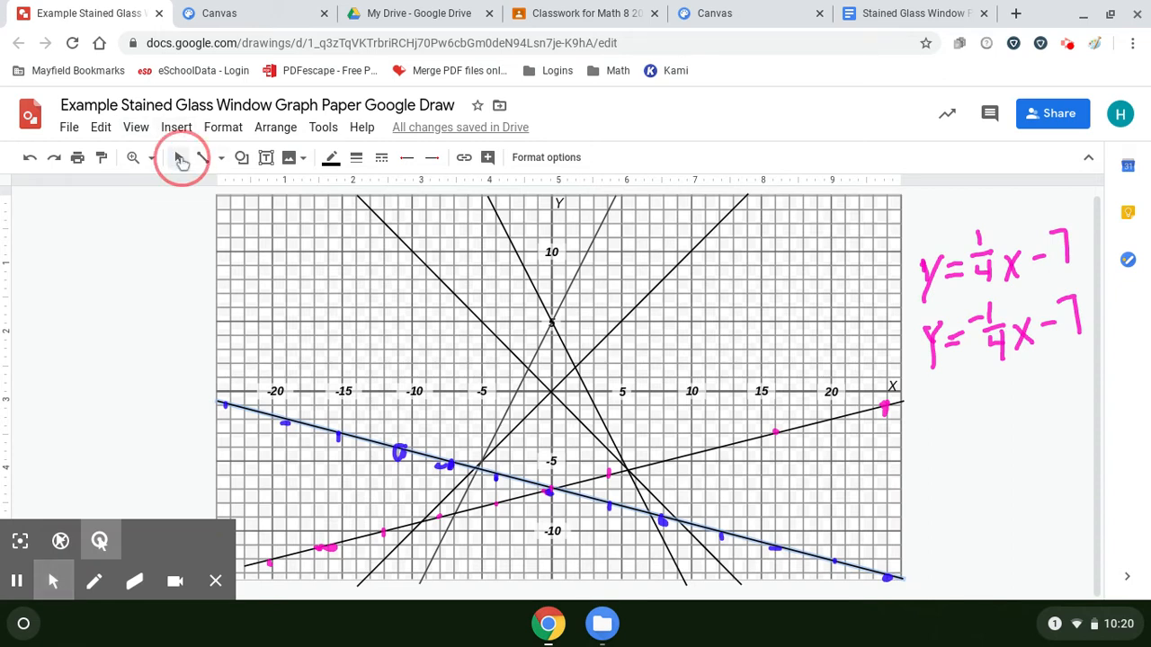
left_click(902, 580)
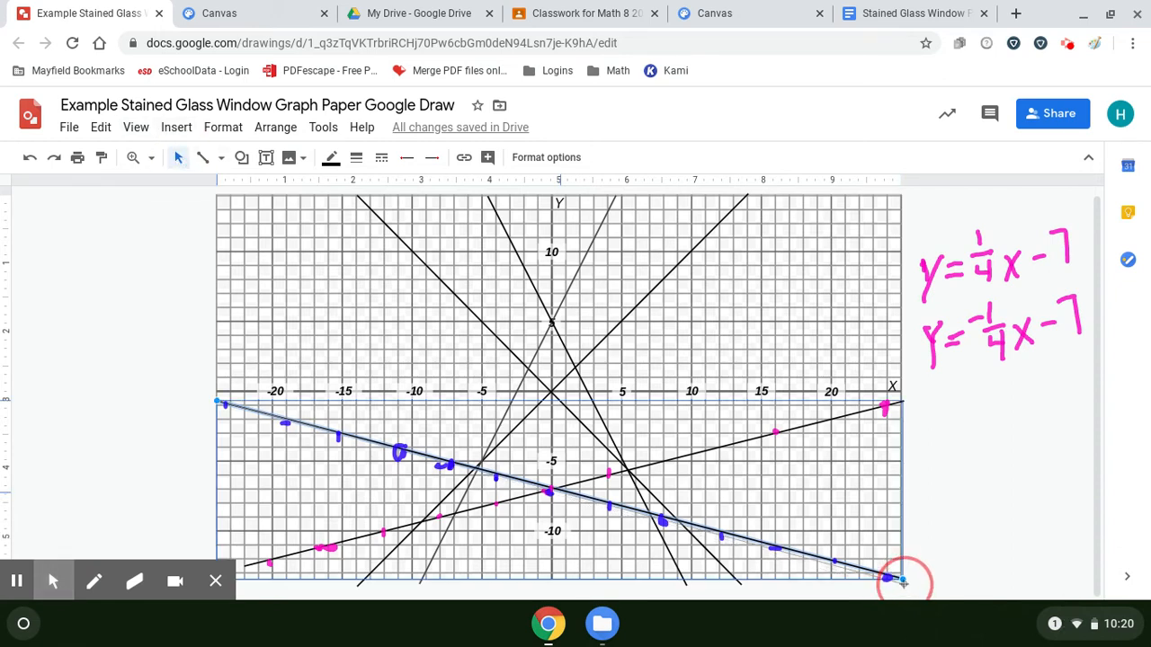
left_click_drag(903, 580, 906, 581)
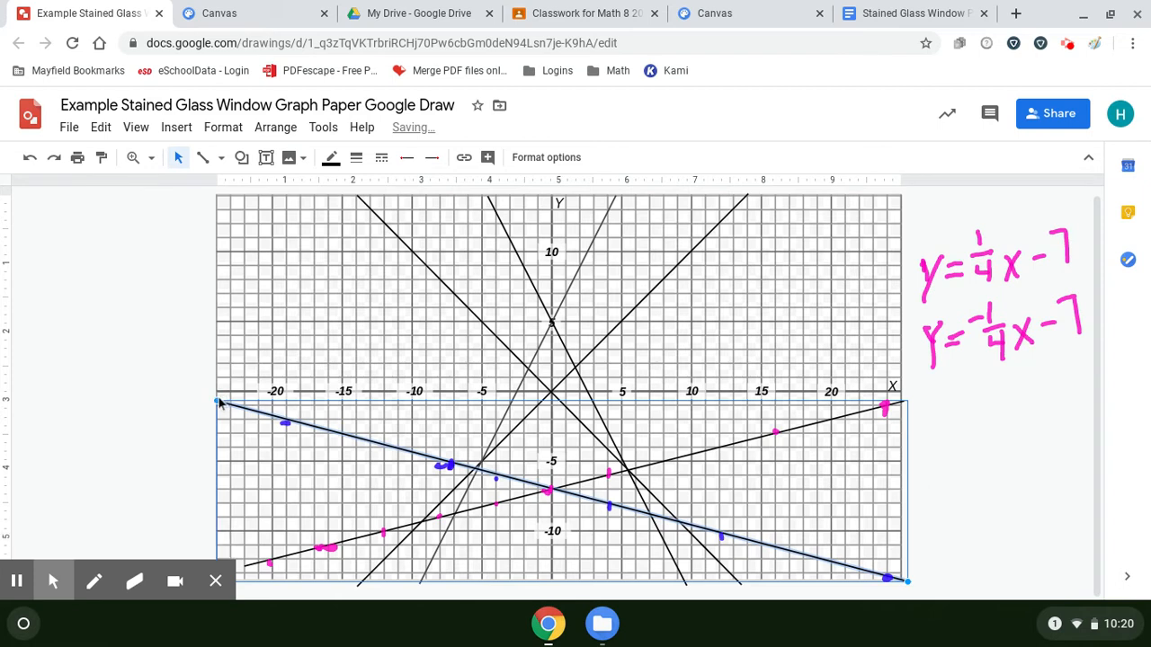
mouse_move(220, 404)
left_mouse_down()
mouse_move(206, 405)
mouse_move(209, 417)
mouse_move(216, 404)
left_mouse_up()
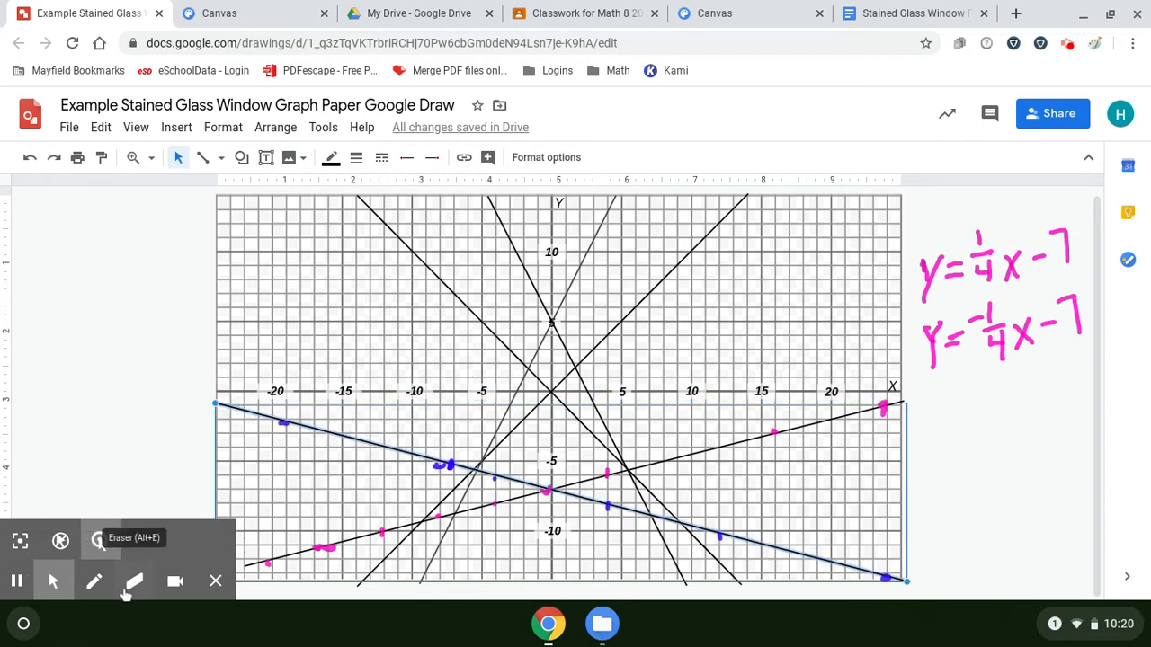
Step: Wipe all pen annotations, including the handwritten equations and point marks, off the screen
left_click(132, 586)
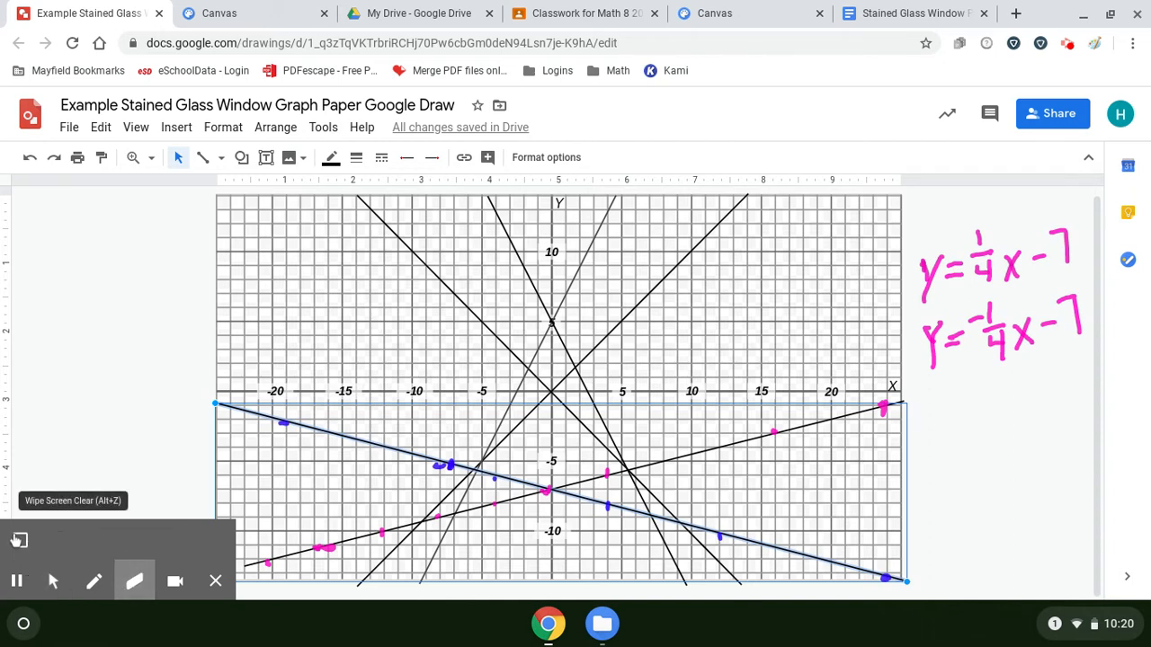
left_click(19, 541)
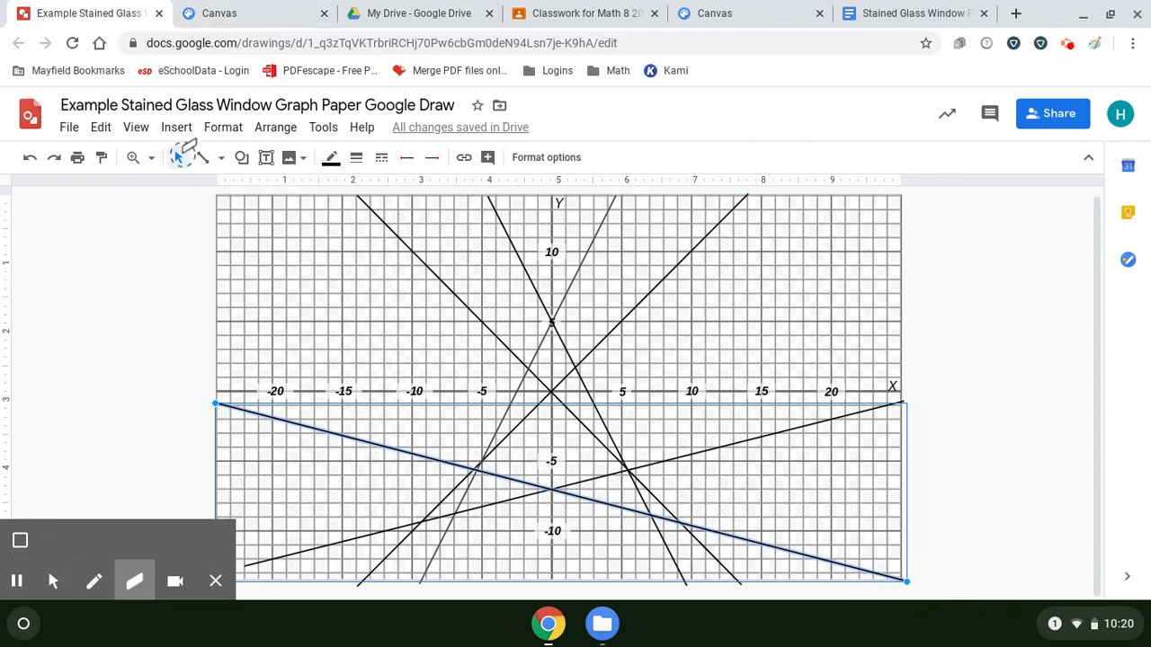
Step: Realign both endpoints of the y = -1/4x - 7 line so it crosses (0, -7) and reaches just past the grid's side edges
left_click(53, 580)
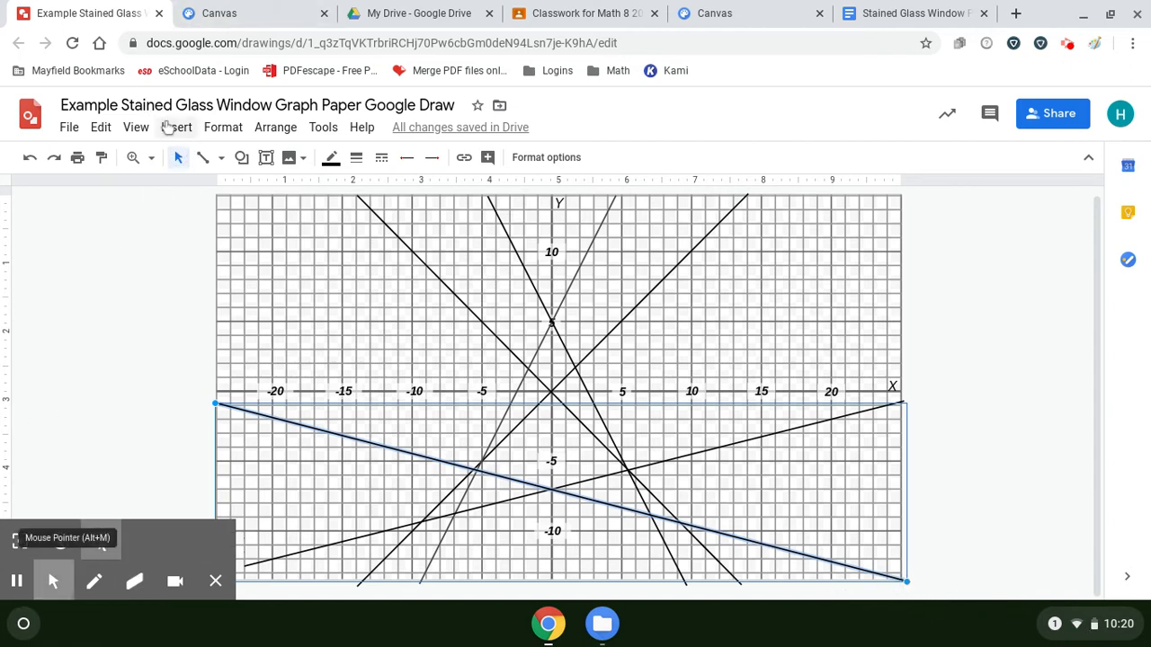
left_click(176, 162)
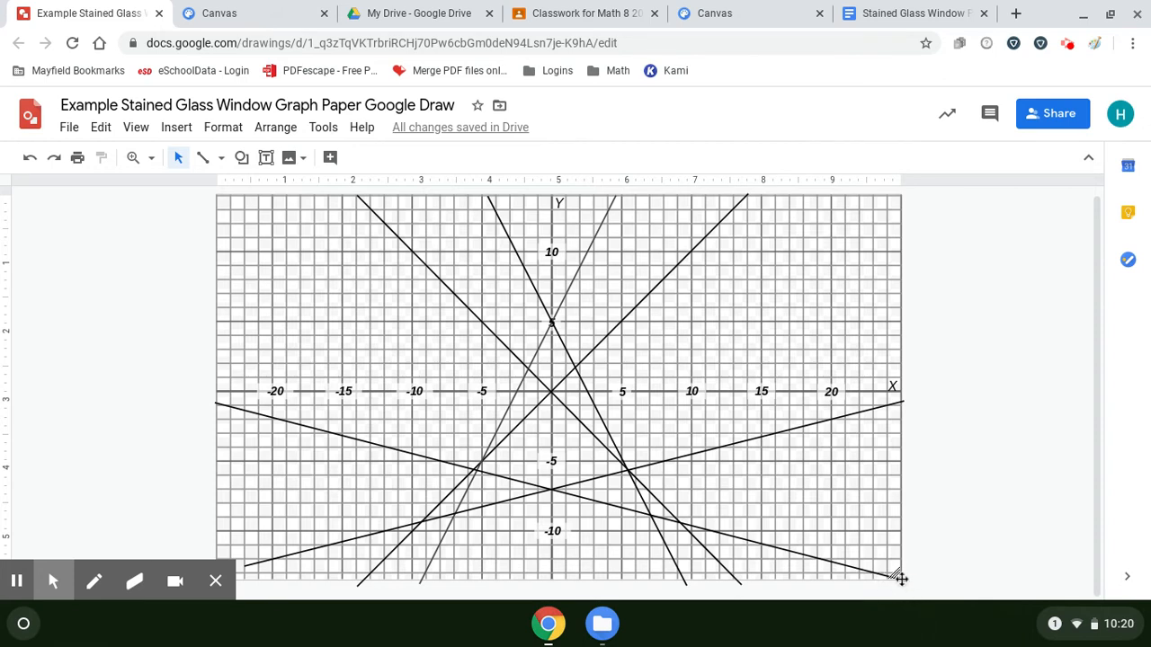
left_click(906, 582)
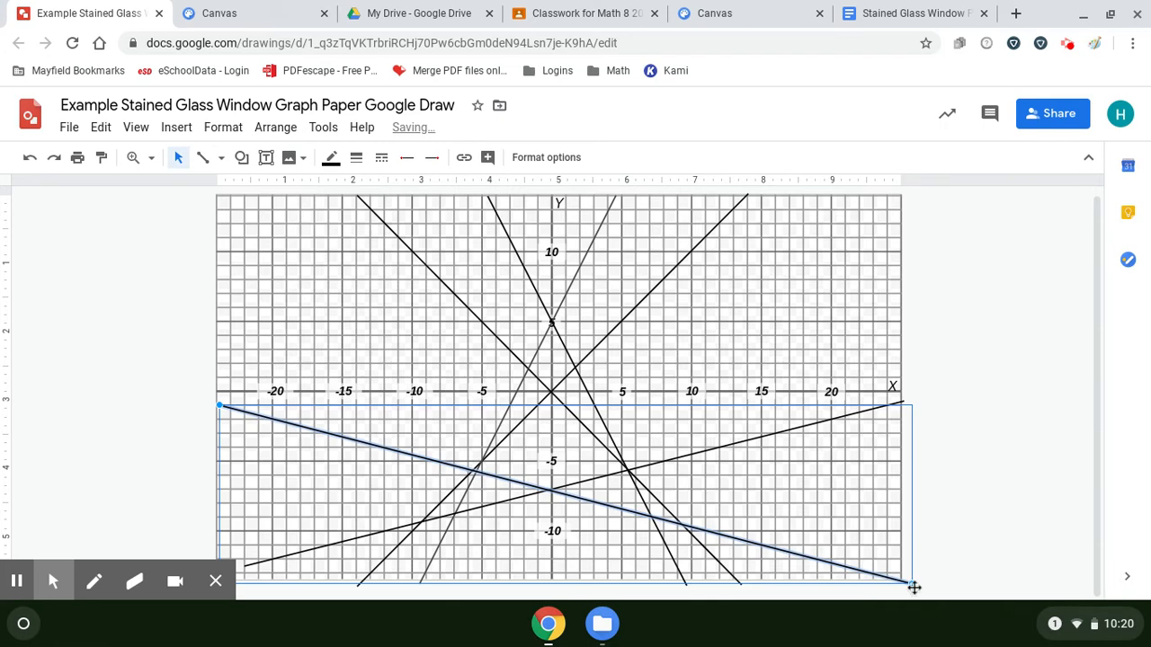
left_click_drag(913, 584, 904, 577)
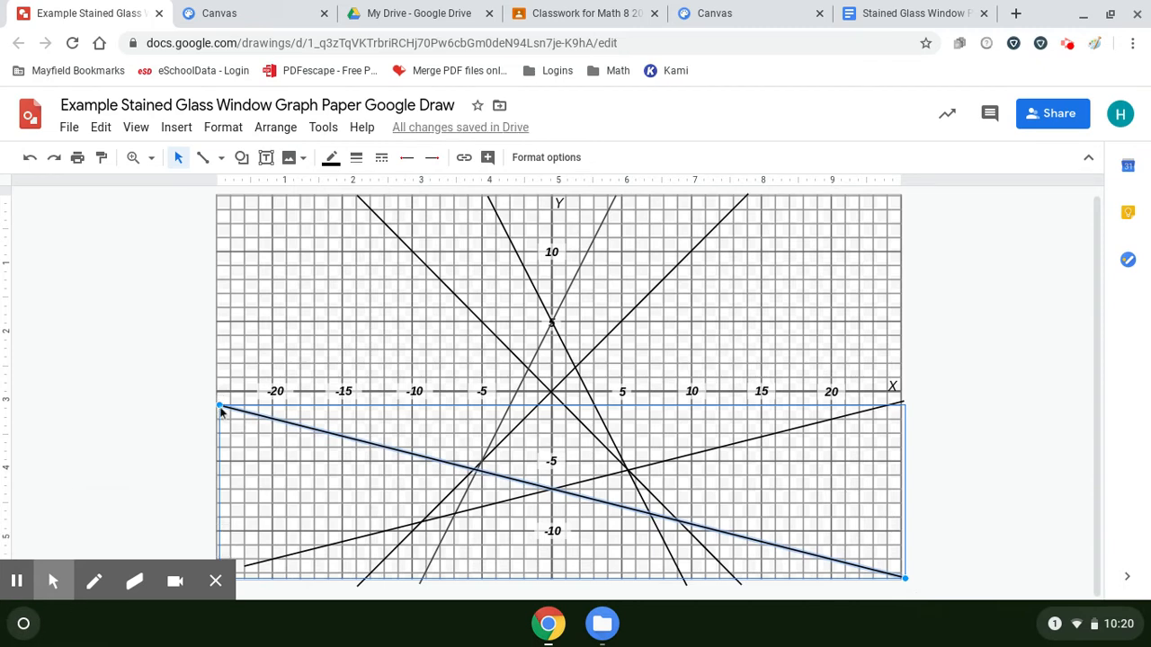
left_click_drag(221, 406, 212, 403)
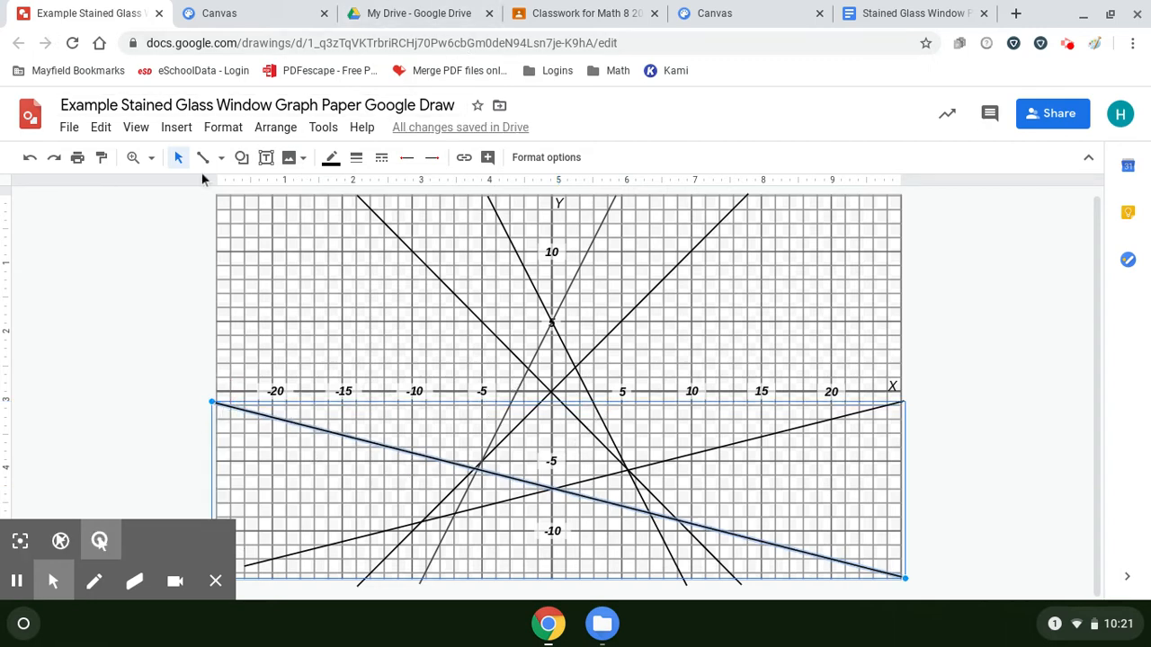
Step: Download the finished line drawing as a JPEG image and show the downloaded file in its folder
left_click(63, 125)
mouse_move(100, 127)
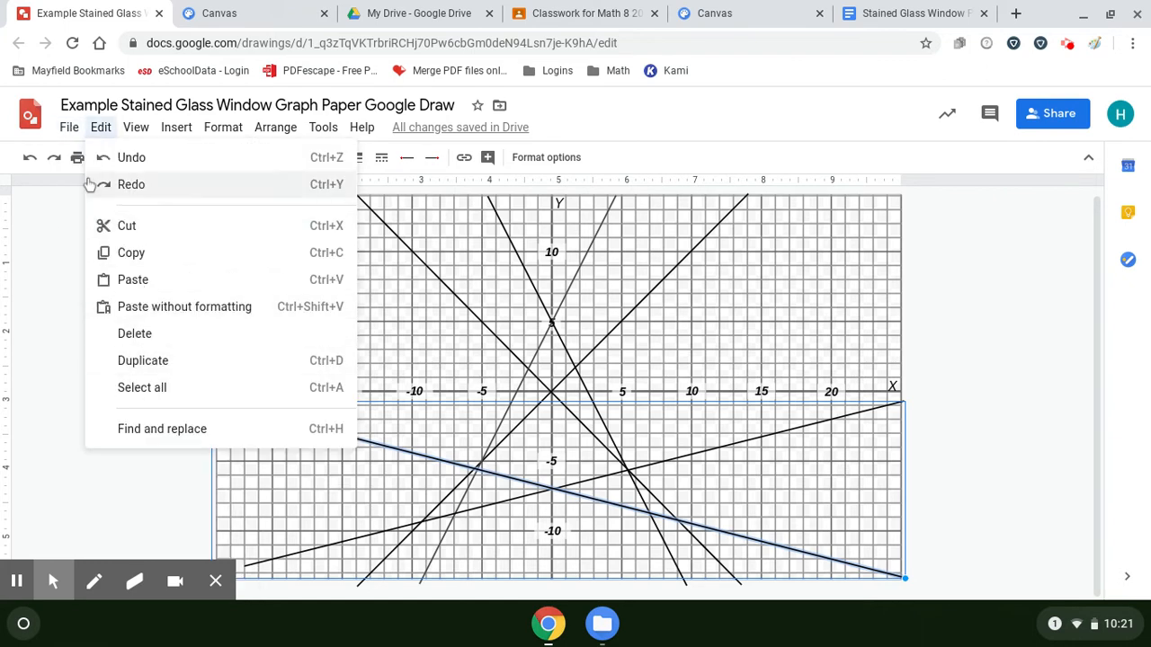
mouse_move(63, 127)
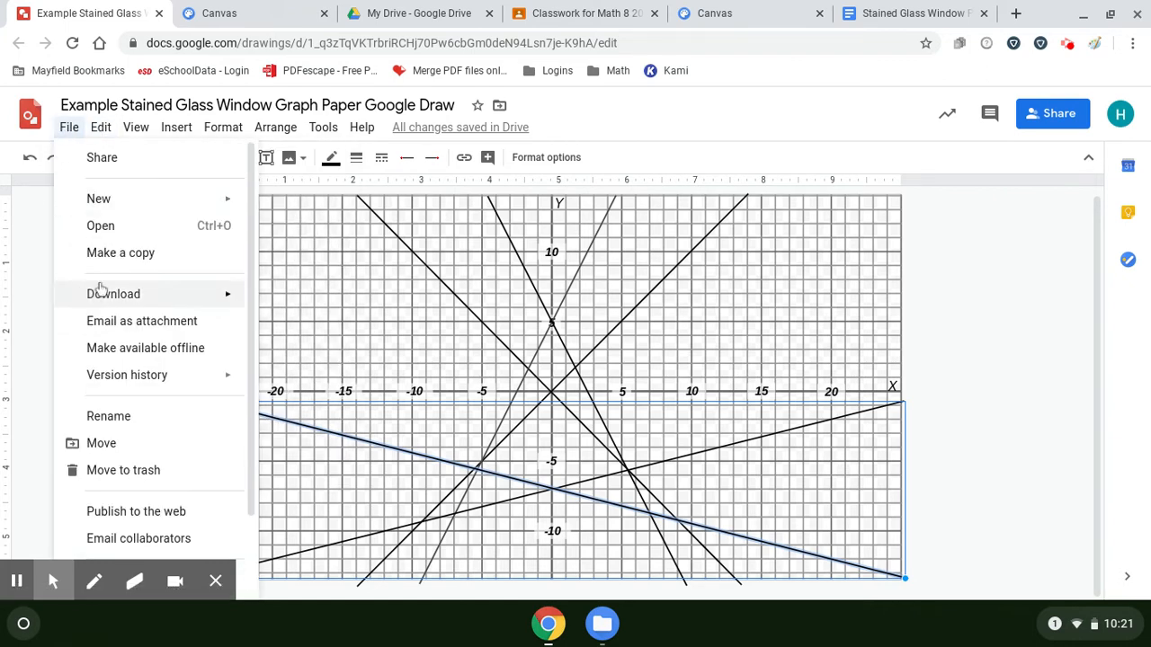
mouse_move(101, 289)
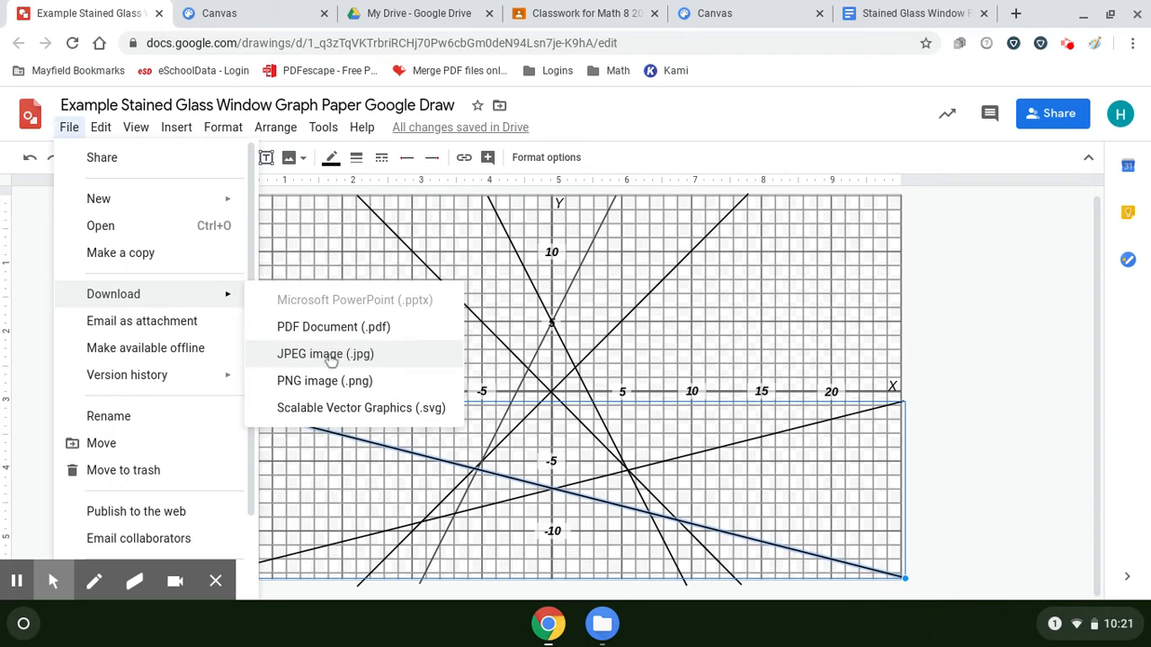
left_click(331, 355)
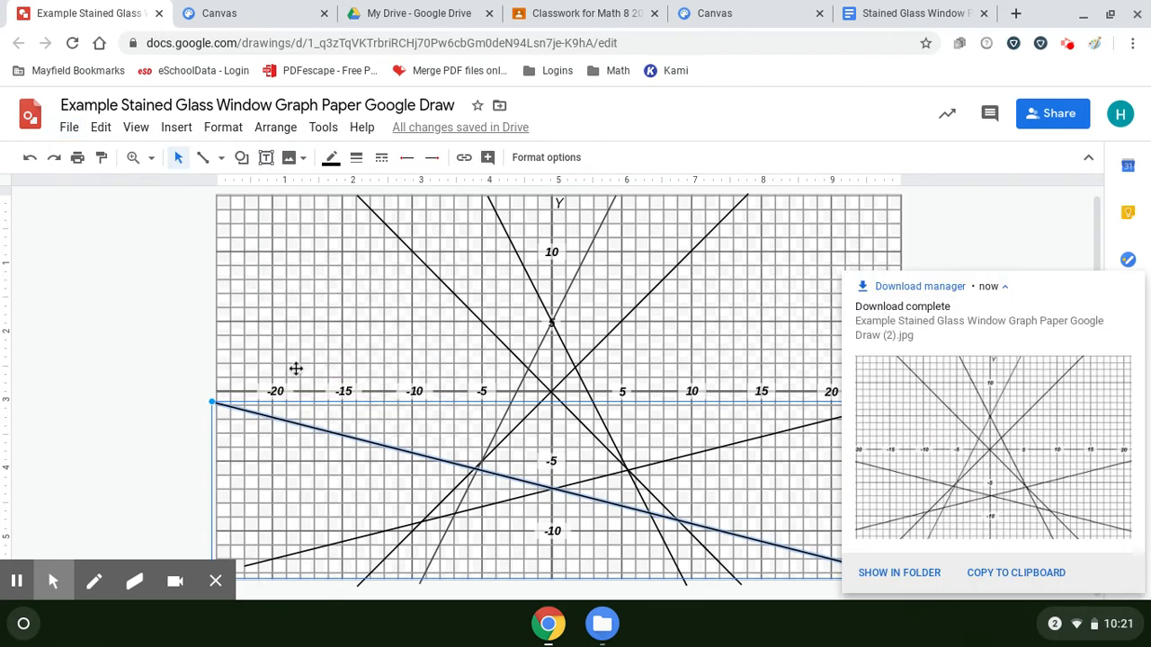
left_click(900, 570)
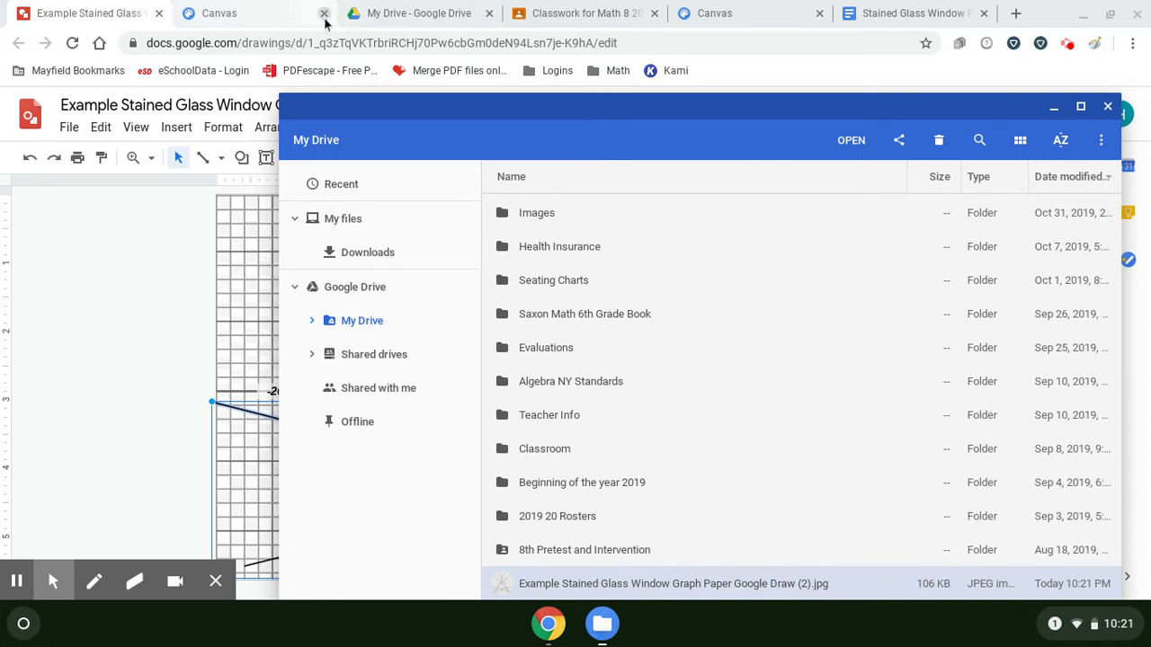
Step: Switch to the Classroom assignment, open its attached Canvas link and go to the Canvas home page
left_click(617, 11)
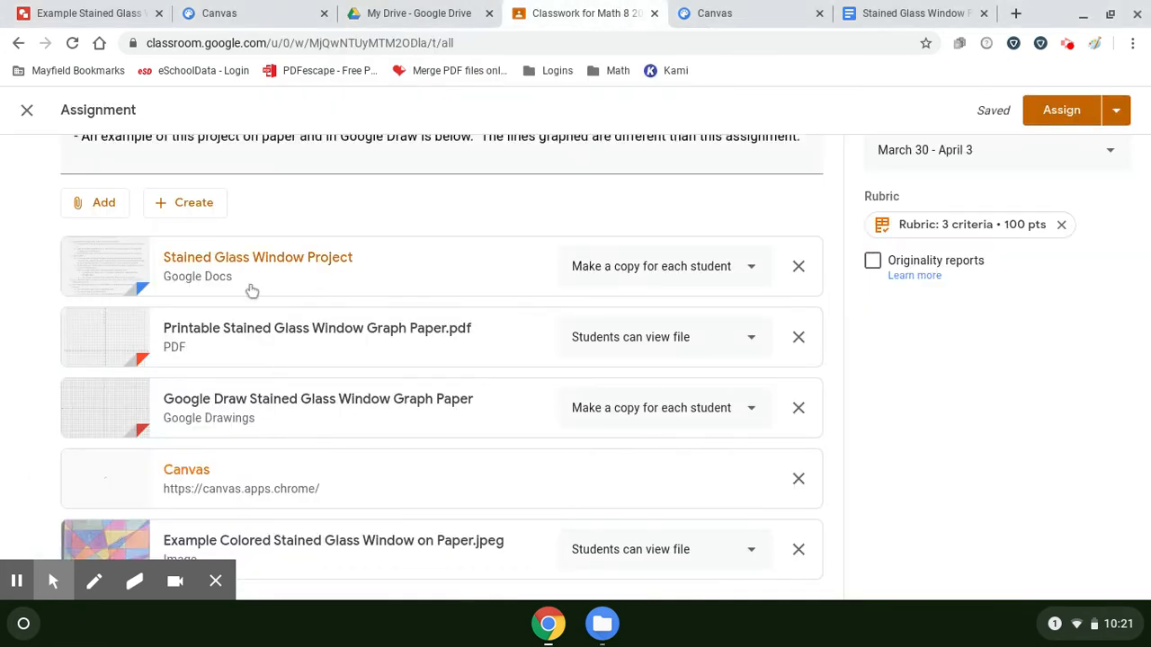
left_click(244, 477)
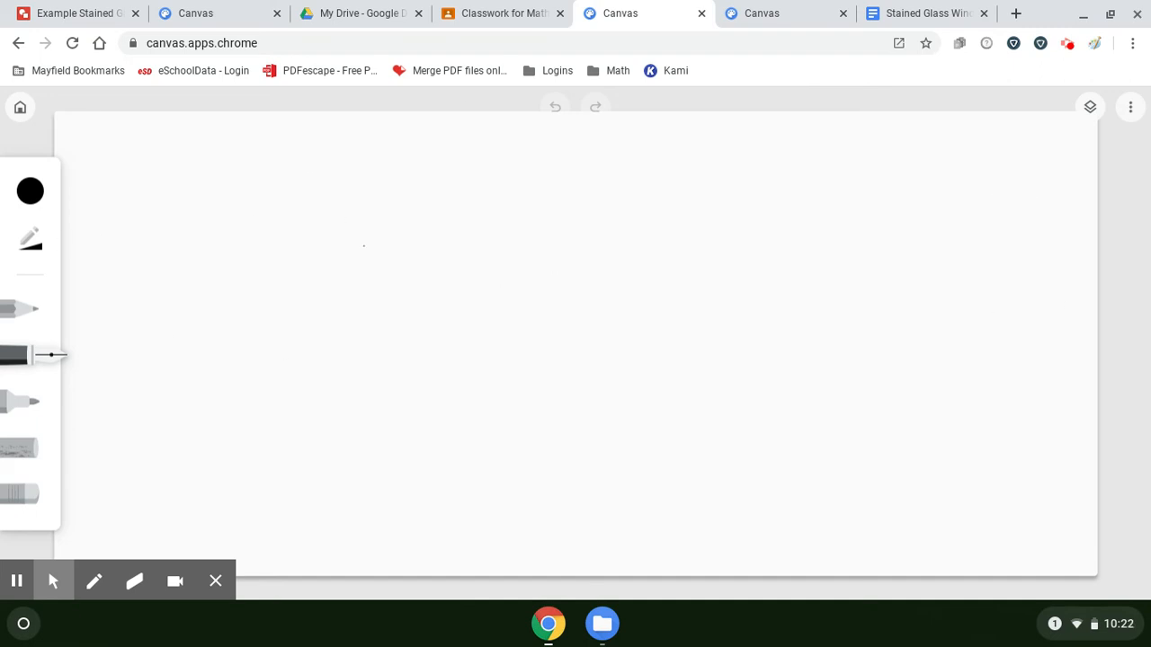
left_click(21, 109)
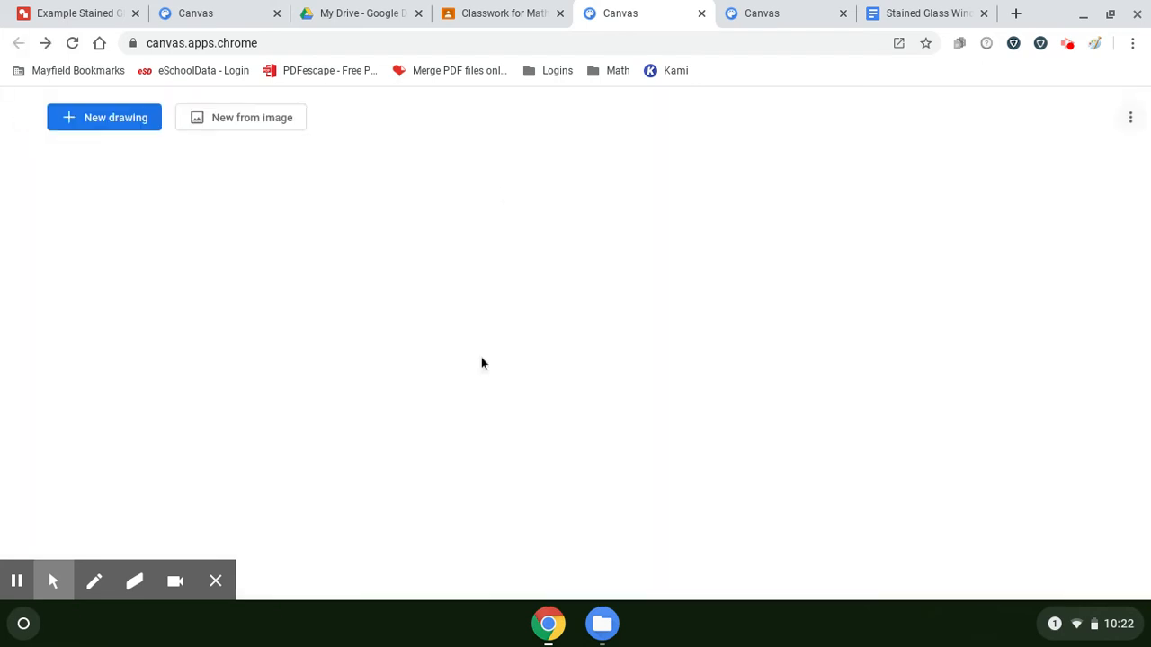
Step: Create a new Canvas drawing from the image "Example Stained Glass Window Graph Paper Google Draw (2).jpg" in My Drive
left_click(239, 123)
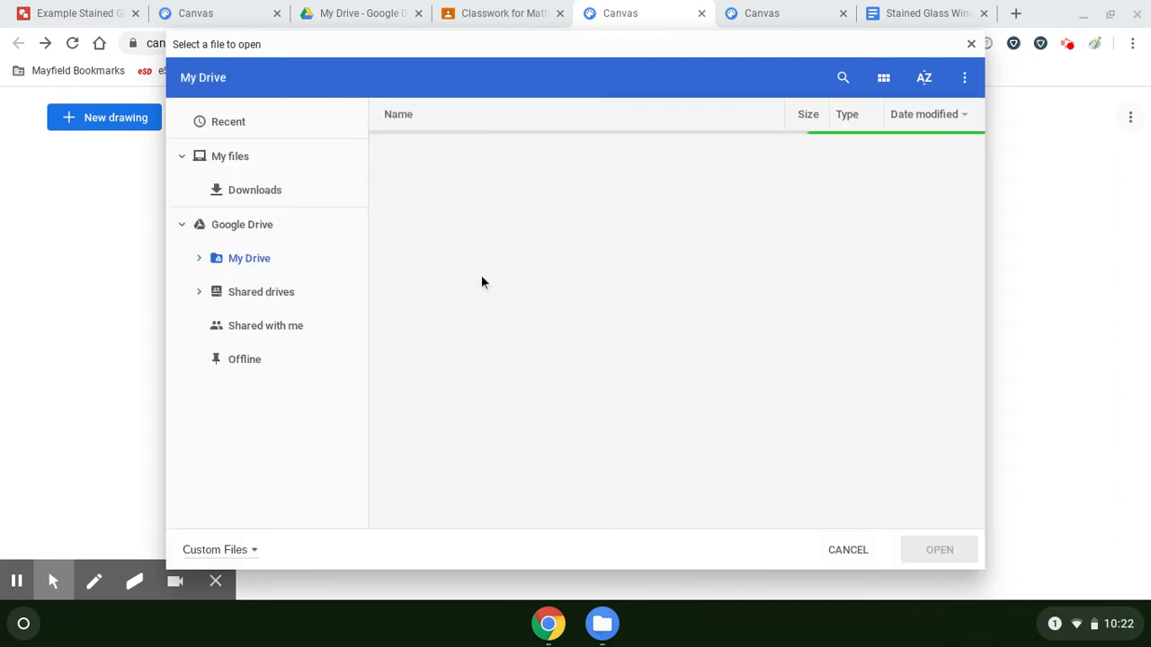
scroll(531, 282, "down", 3)
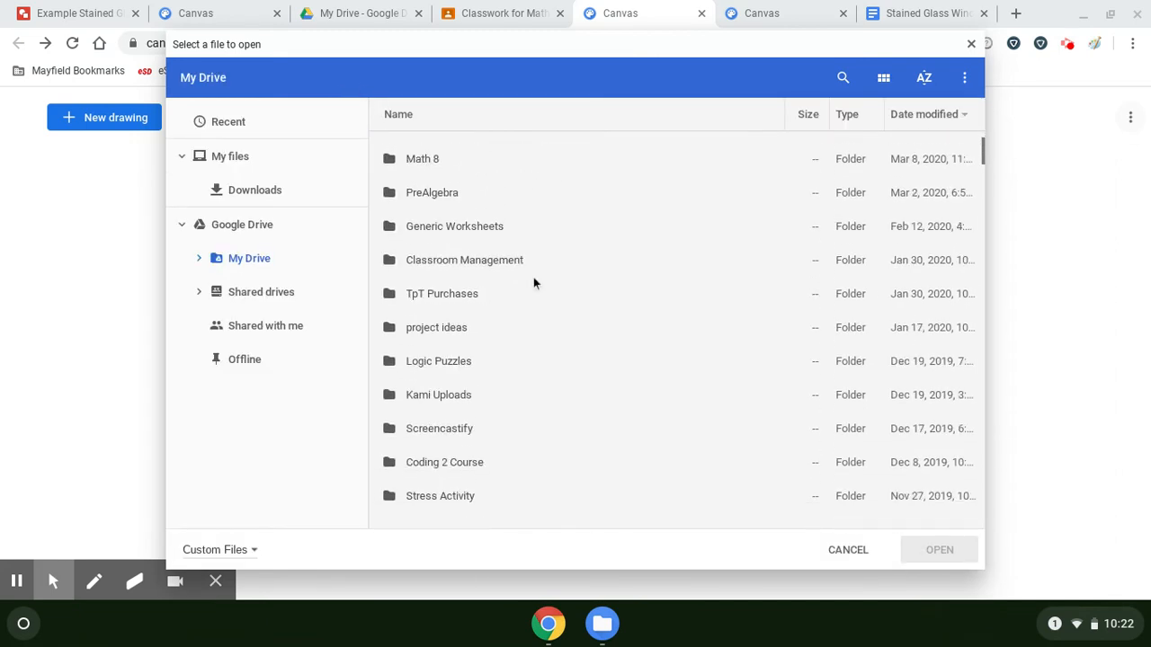
scroll(539, 284, "down", 3)
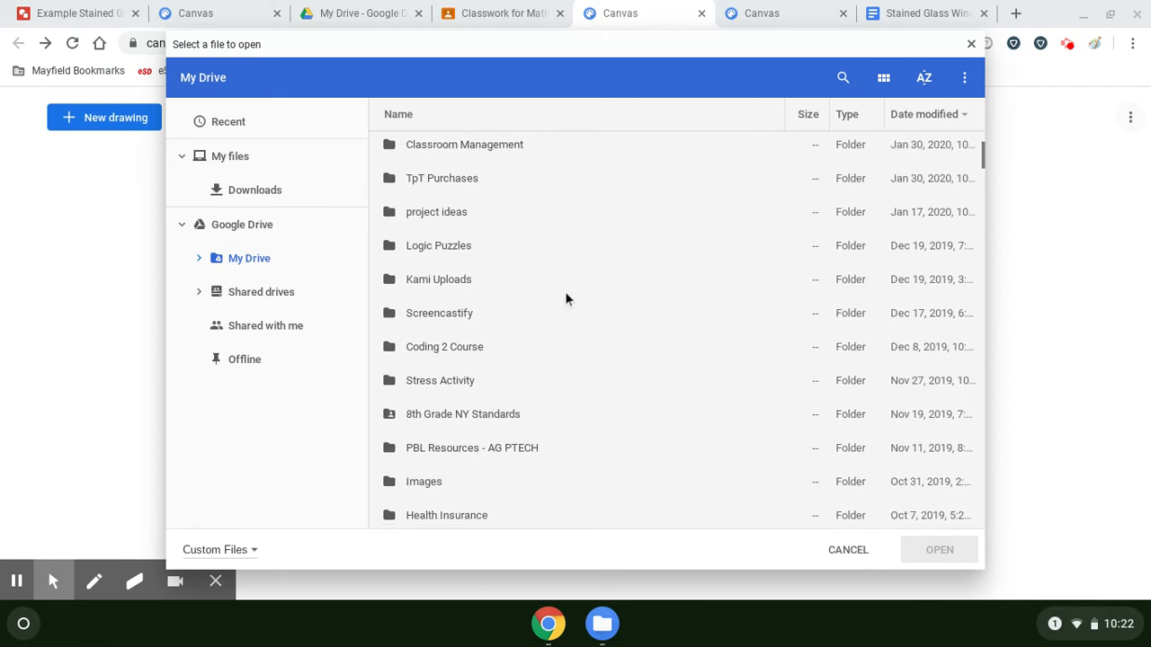
scroll(565, 298, "down", 2)
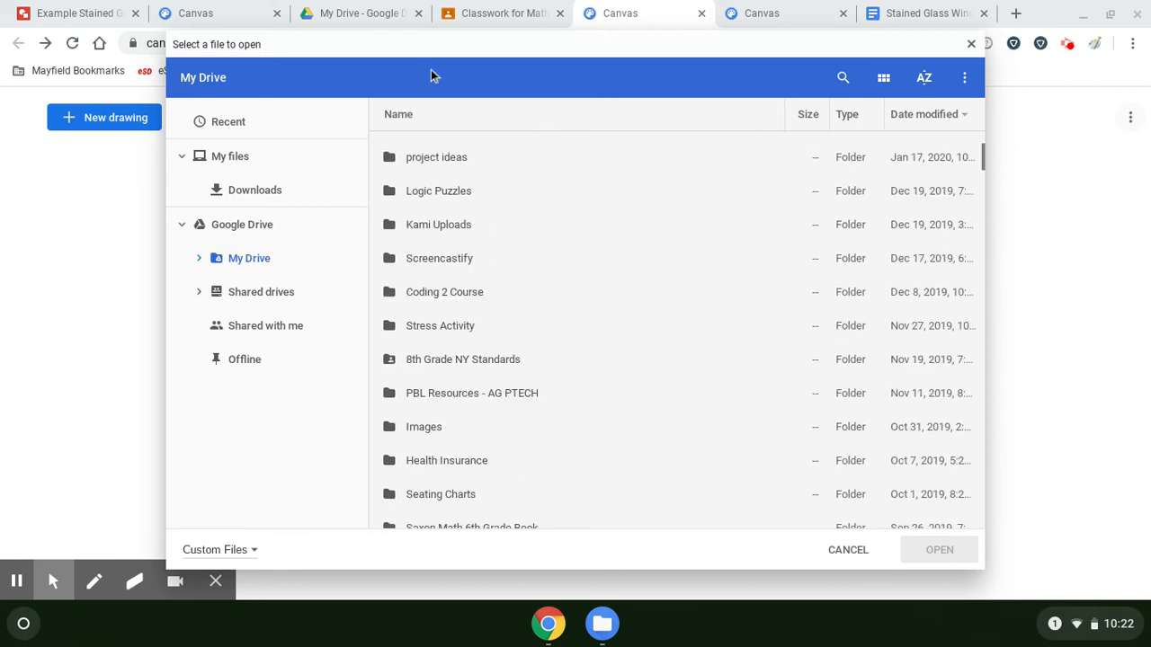
scroll(504, 375, "down", 5)
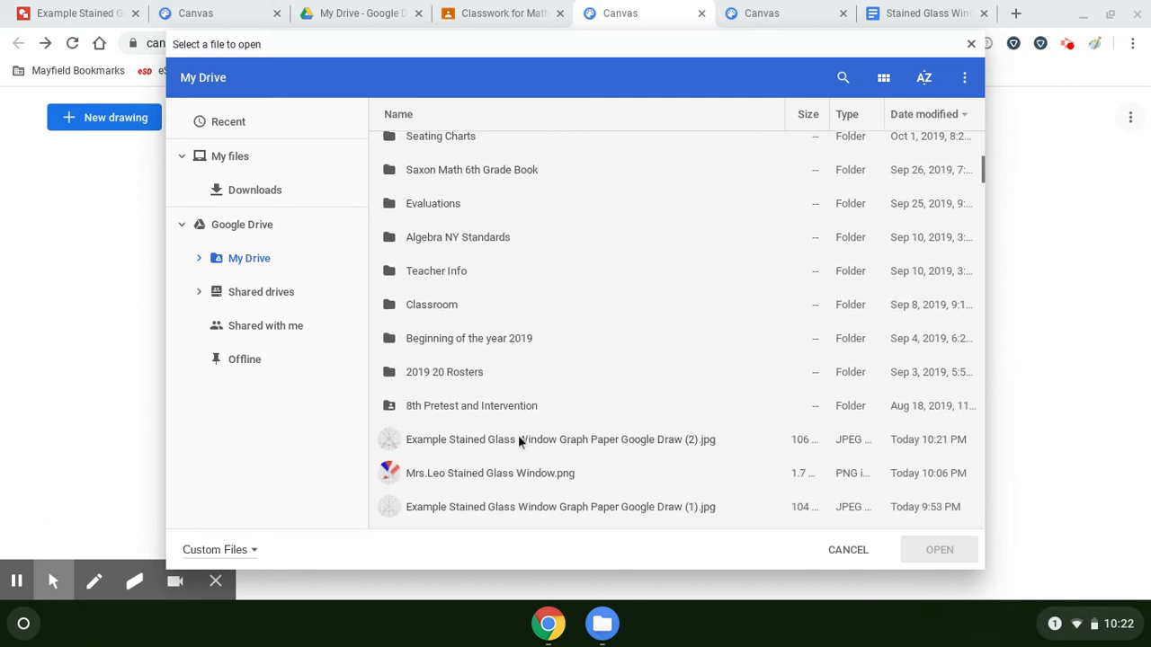
left_click(524, 438)
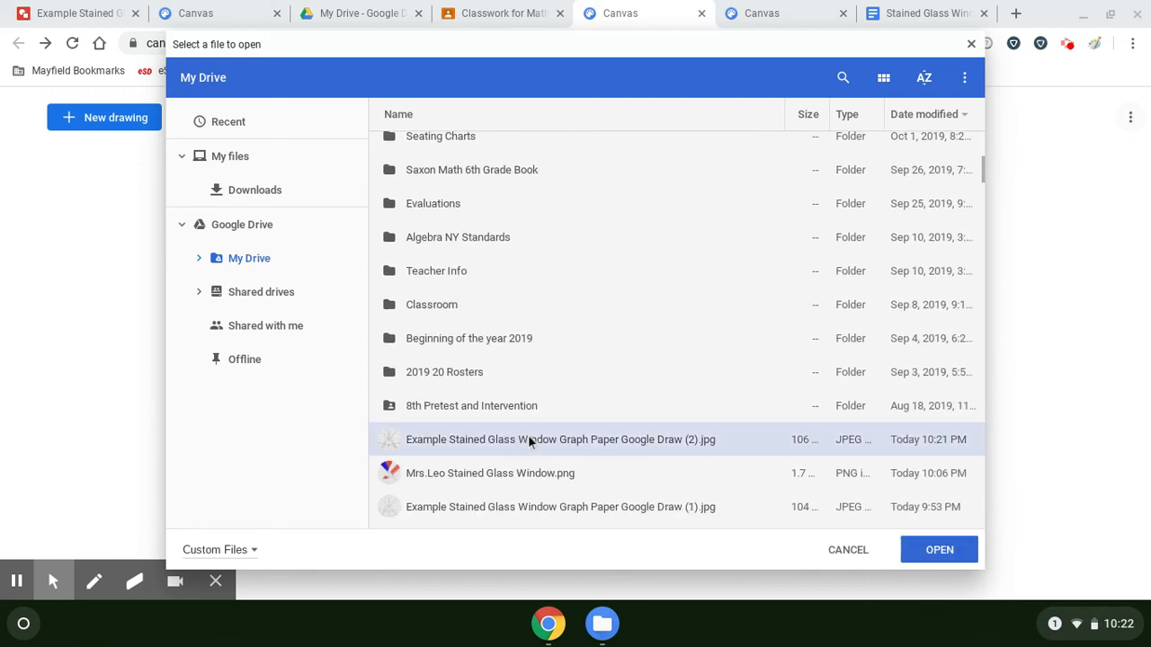
left_click(940, 550)
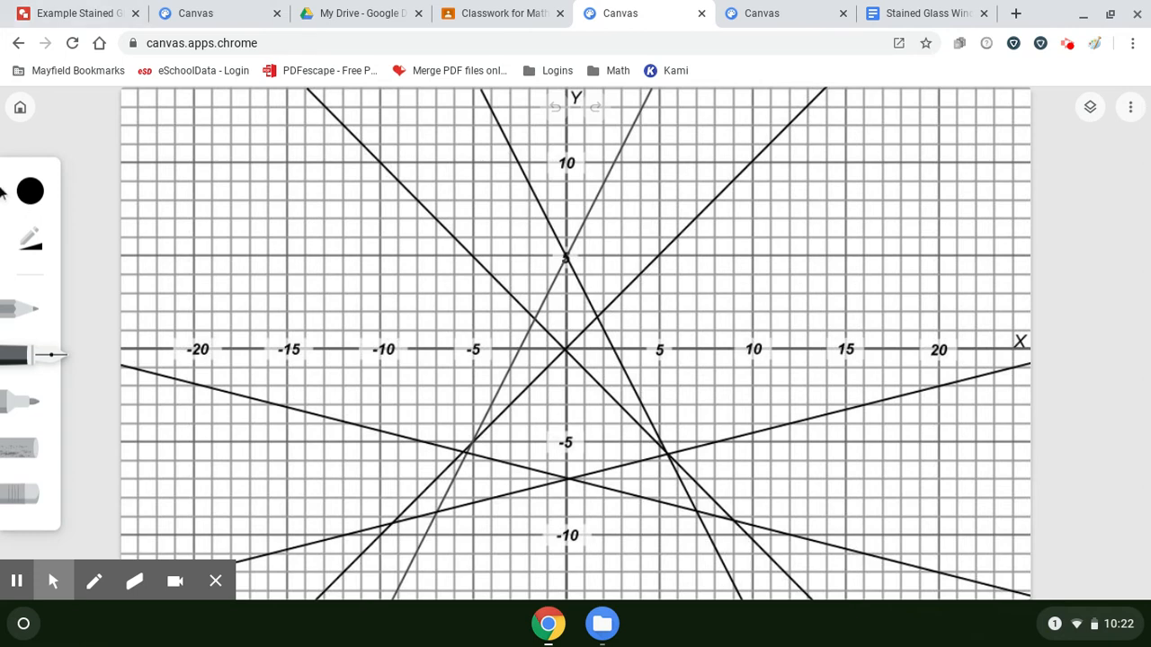
Step: Set the drawing colour to medium blue, choose the marker and lower its opacity
left_click(32, 196)
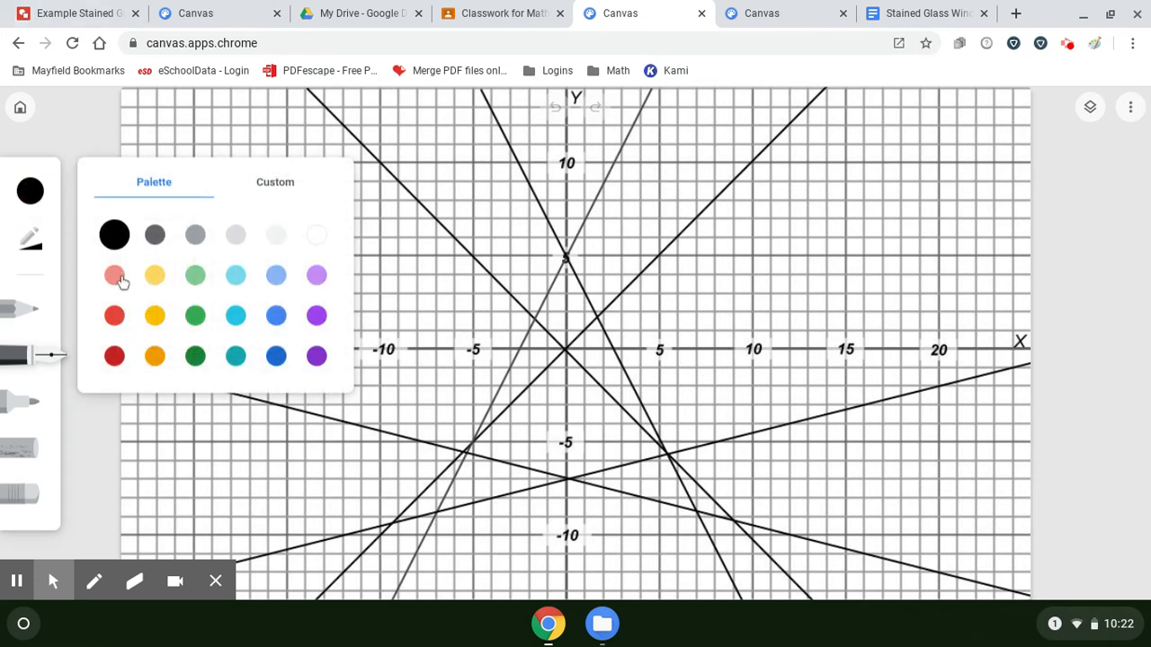
left_click(275, 314)
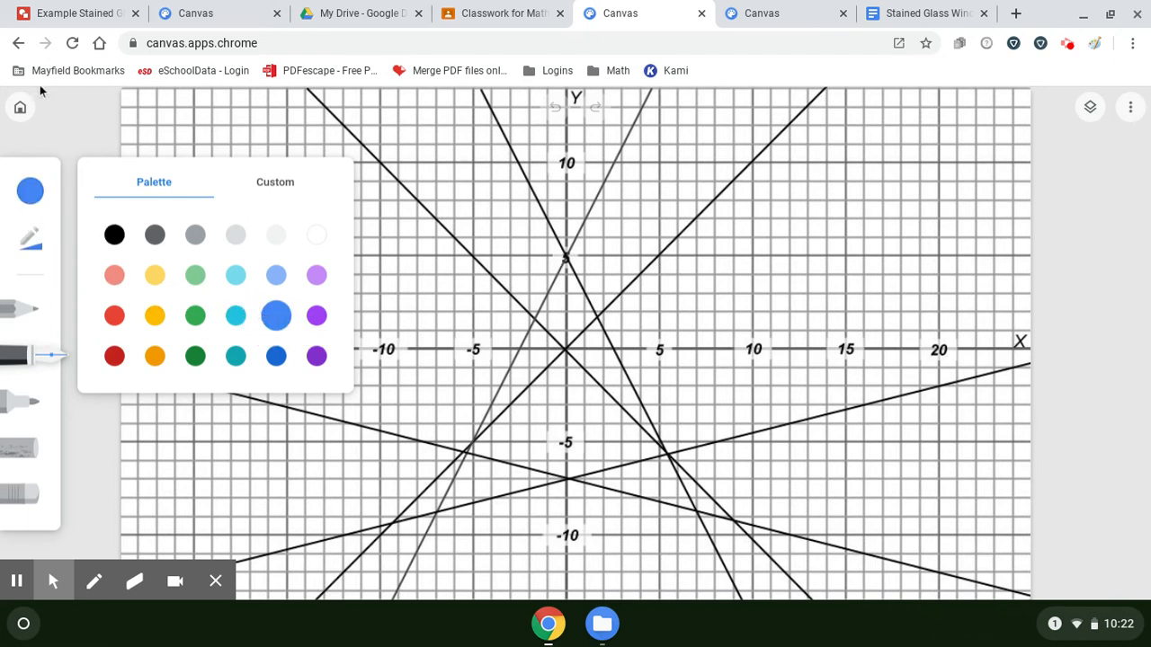
left_click(68, 119)
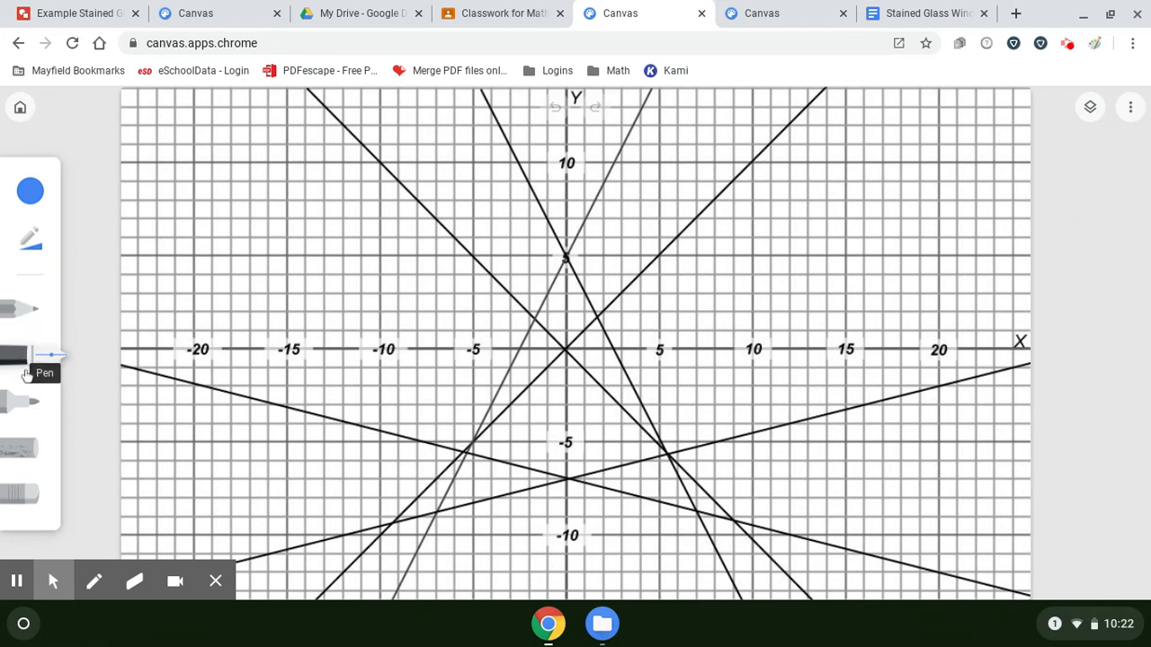
left_click(15, 411)
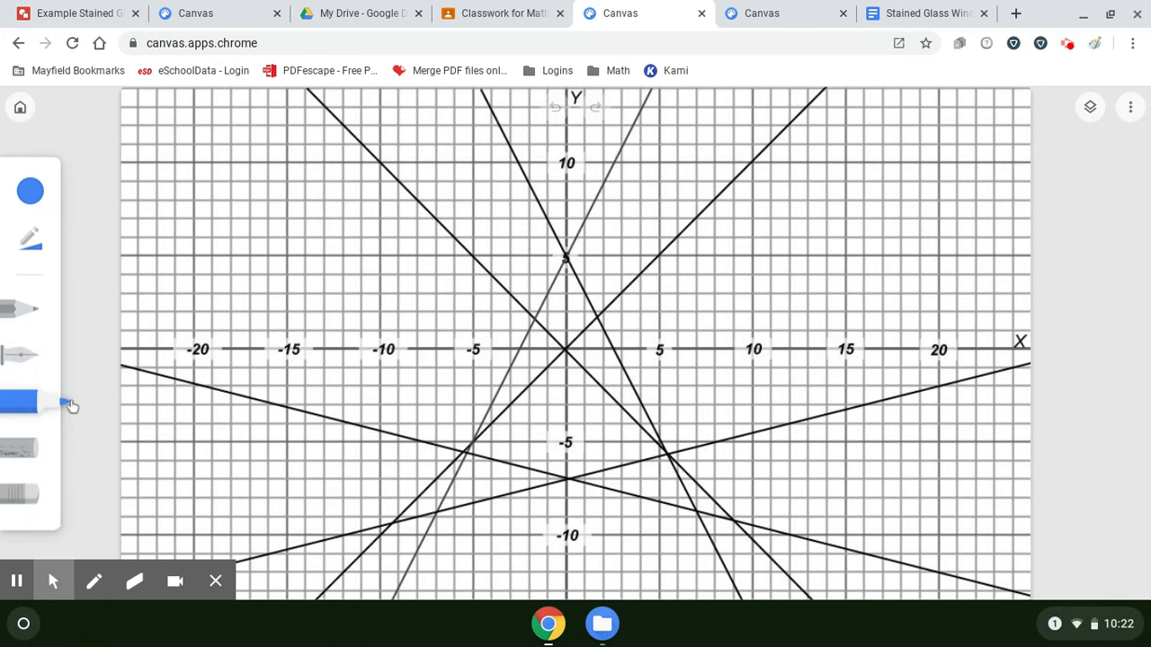
left_click(33, 244)
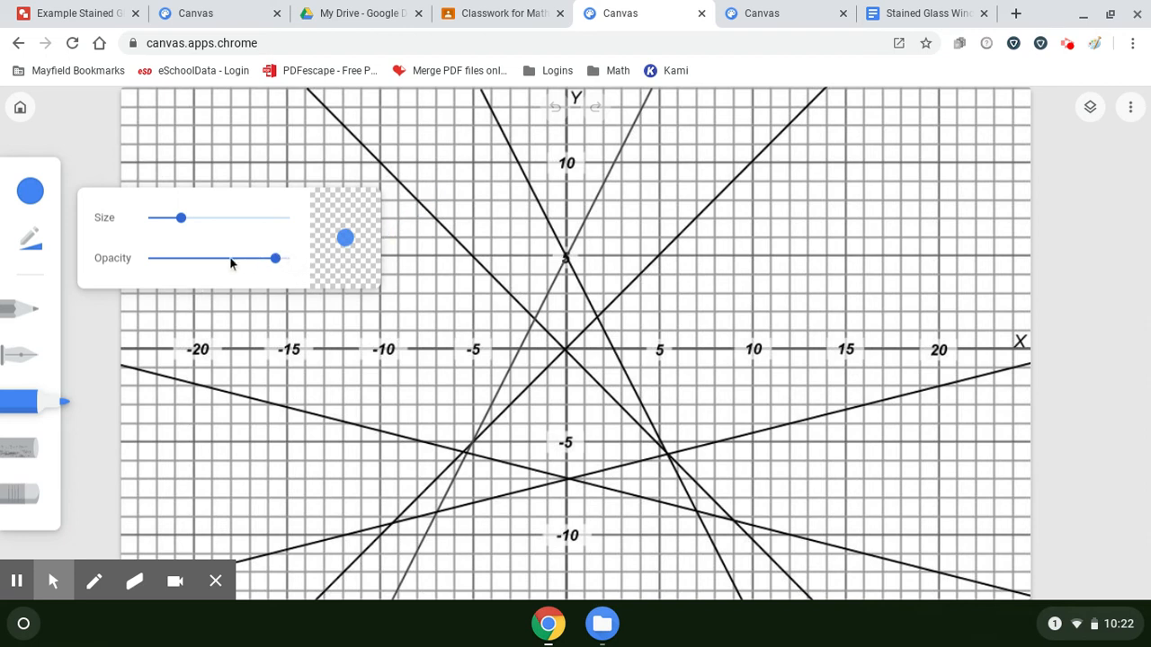
left_click_drag(276, 262, 200, 260)
Step: Shade part of the region between the two descending lines above the x-axis with the blue marker
mouse_move(400, 149)
left_mouse_down()
mouse_move(452, 137)
mouse_move(467, 157)
mouse_move(451, 167)
mouse_move(491, 147)
left_mouse_up()
mouse_move(419, 130)
left_mouse_down()
mouse_move(386, 154)
mouse_move(498, 212)
mouse_move(460, 192)
mouse_move(471, 169)
mouse_move(485, 190)
mouse_move(410, 109)
mouse_move(449, 122)
mouse_move(398, 131)
mouse_move(468, 145)
left_mouse_up()
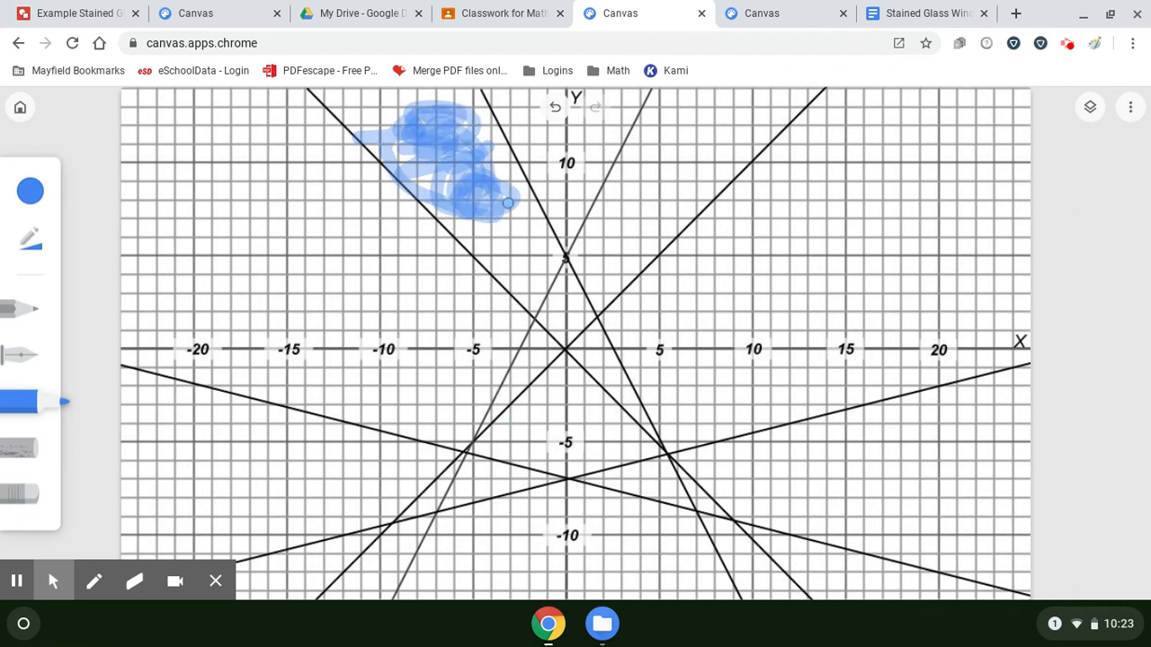
Step: Extend the blue shading down across the lines near (0, 5) and undo those strokes
mouse_move(508, 203)
left_mouse_down()
mouse_move(485, 241)
mouse_move(549, 233)
left_mouse_up()
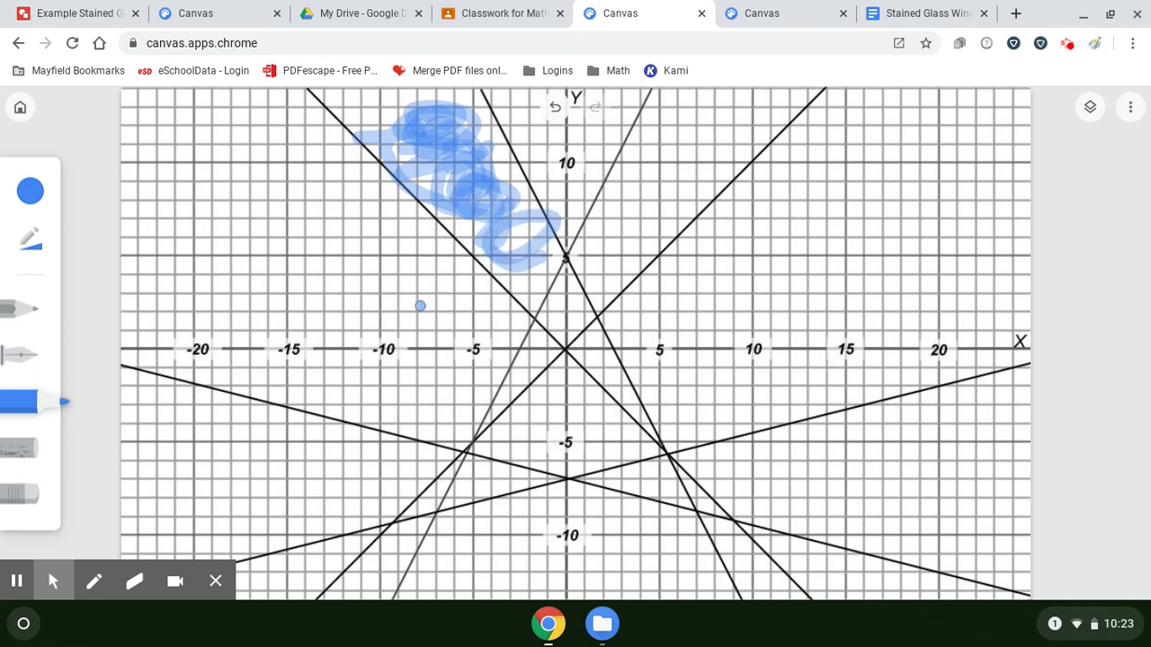
left_click_drag(420, 305, 579, 236)
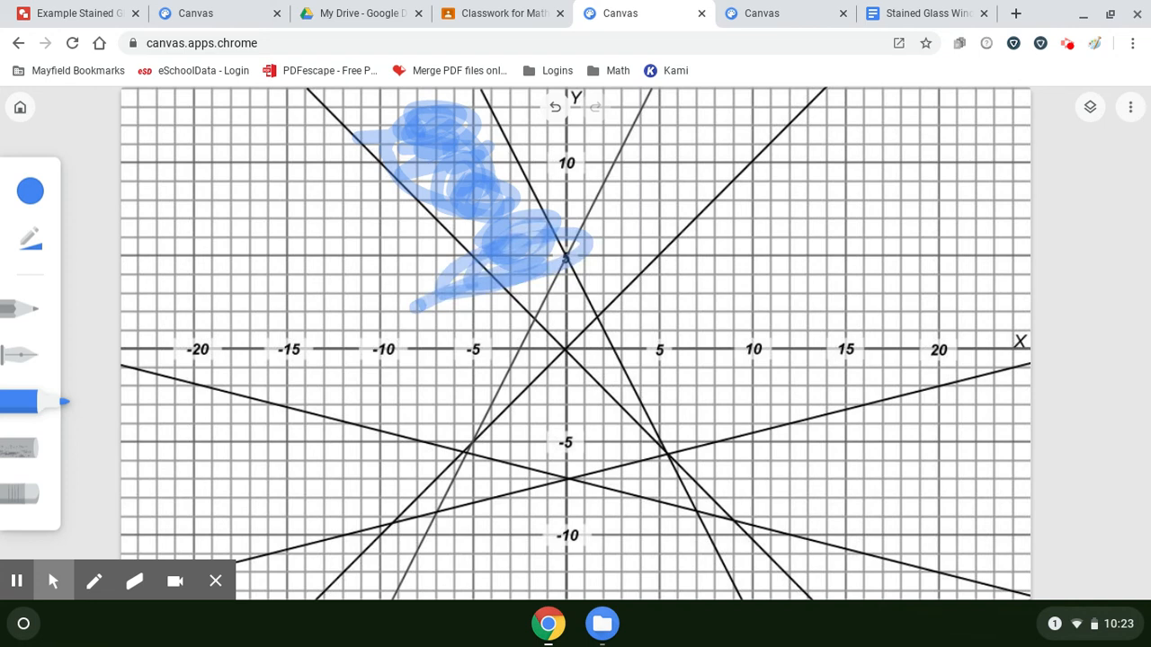
left_click(557, 109)
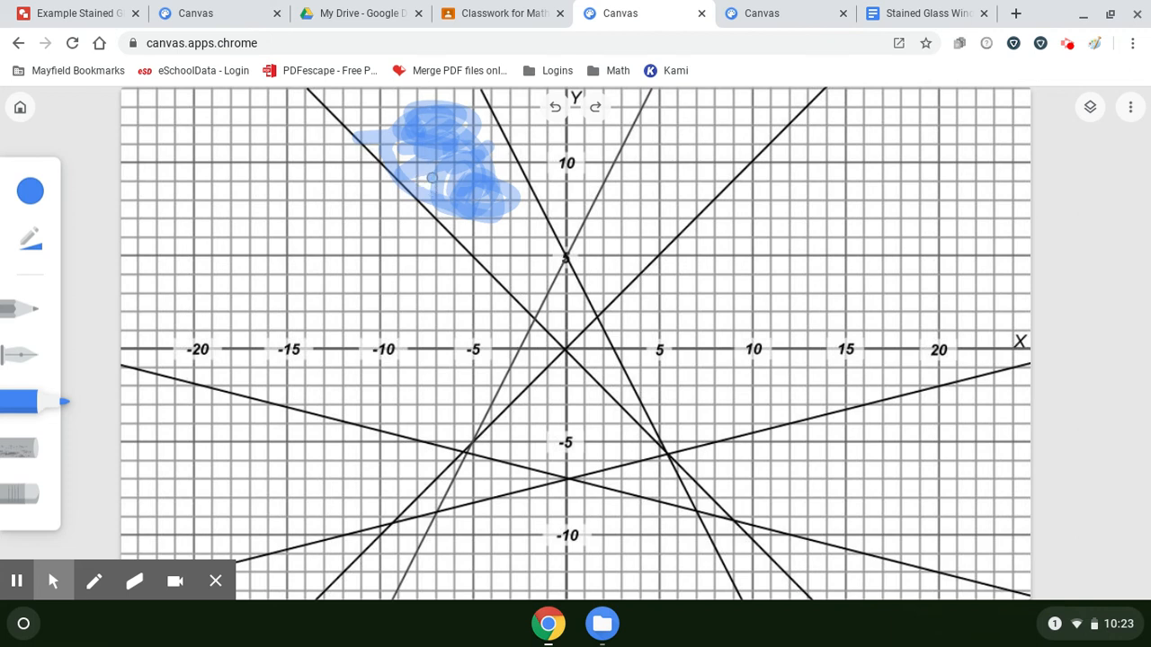
Step: Erase the blue marker that spills over the lower-left boundary line of the shaded region
left_click(38, 494)
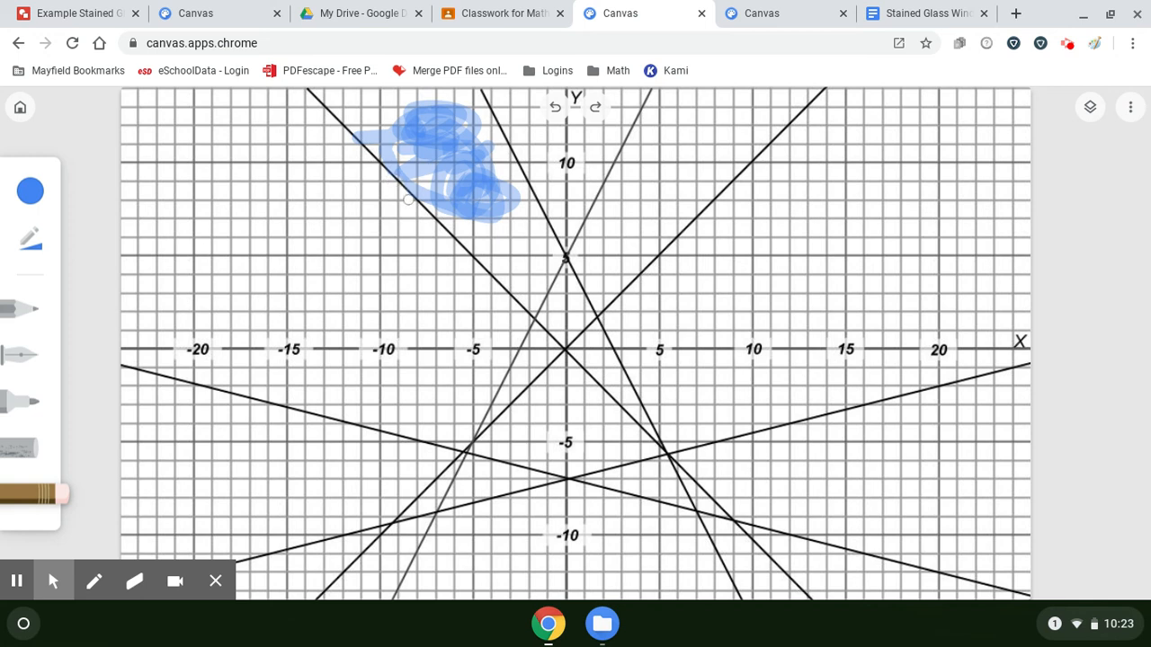
left_click(407, 199)
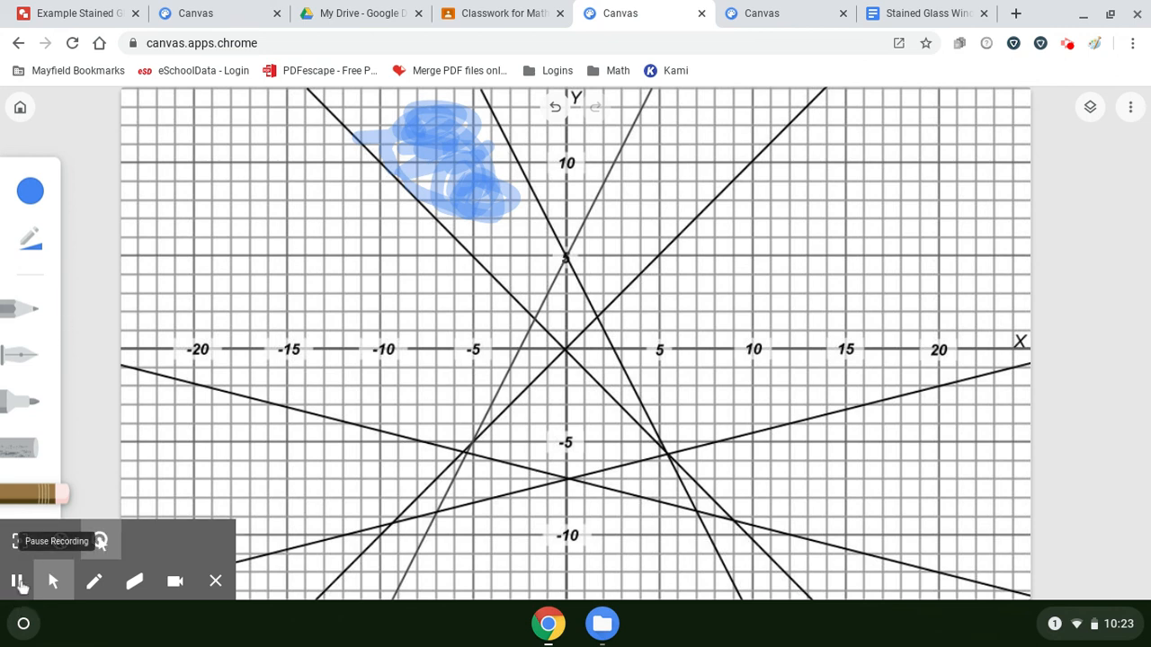
left_click(18, 583)
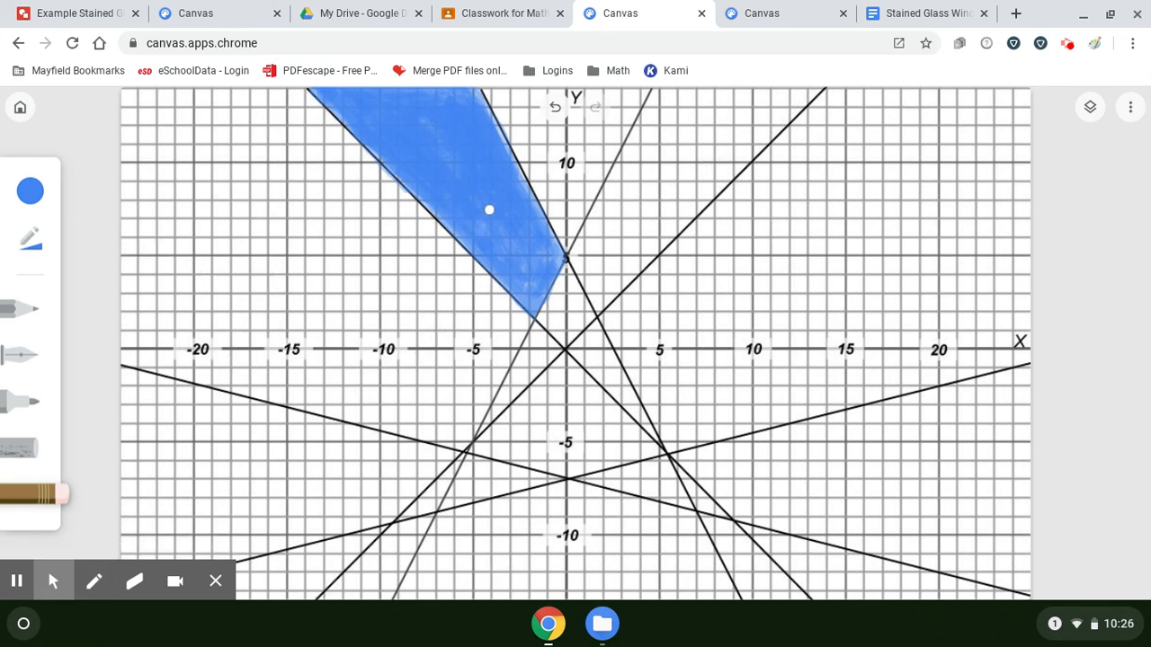
Step: Save the coloured drawing as an image and show the downloaded file in its folder
left_click(1132, 108)
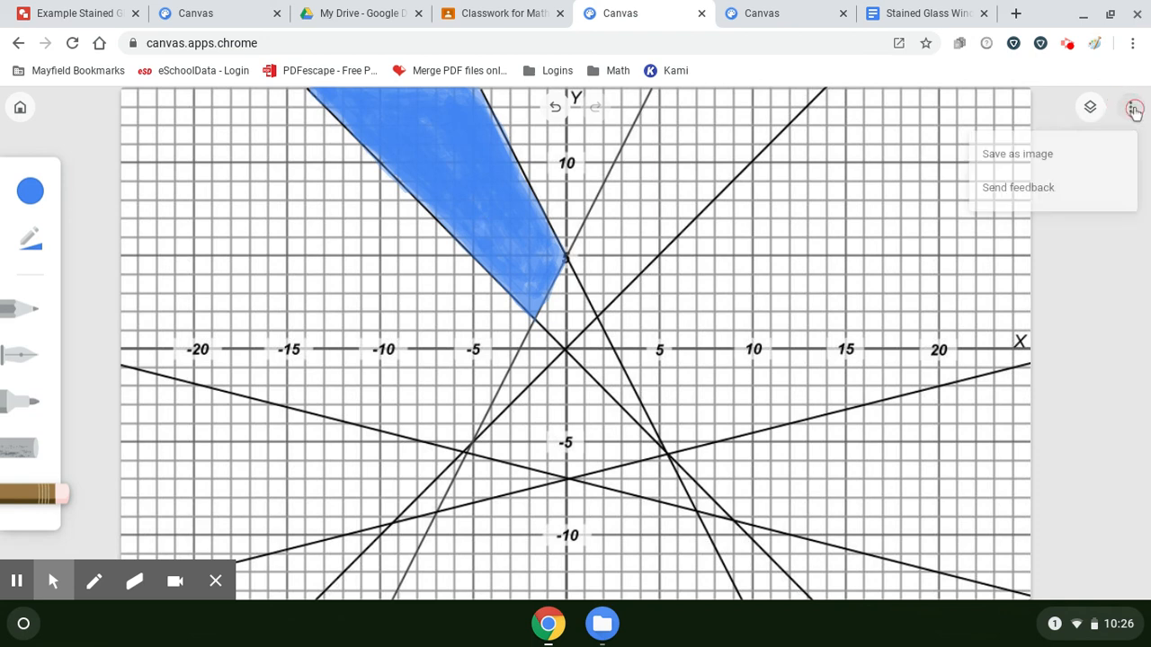
left_click(1009, 152)
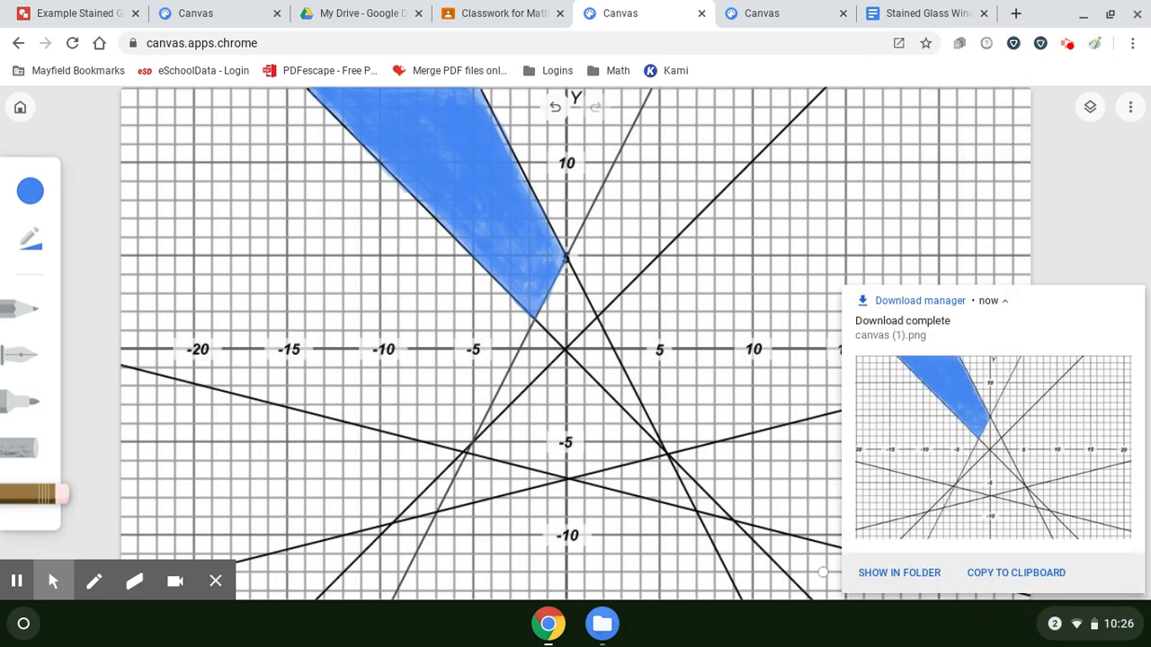
left_click(907, 577)
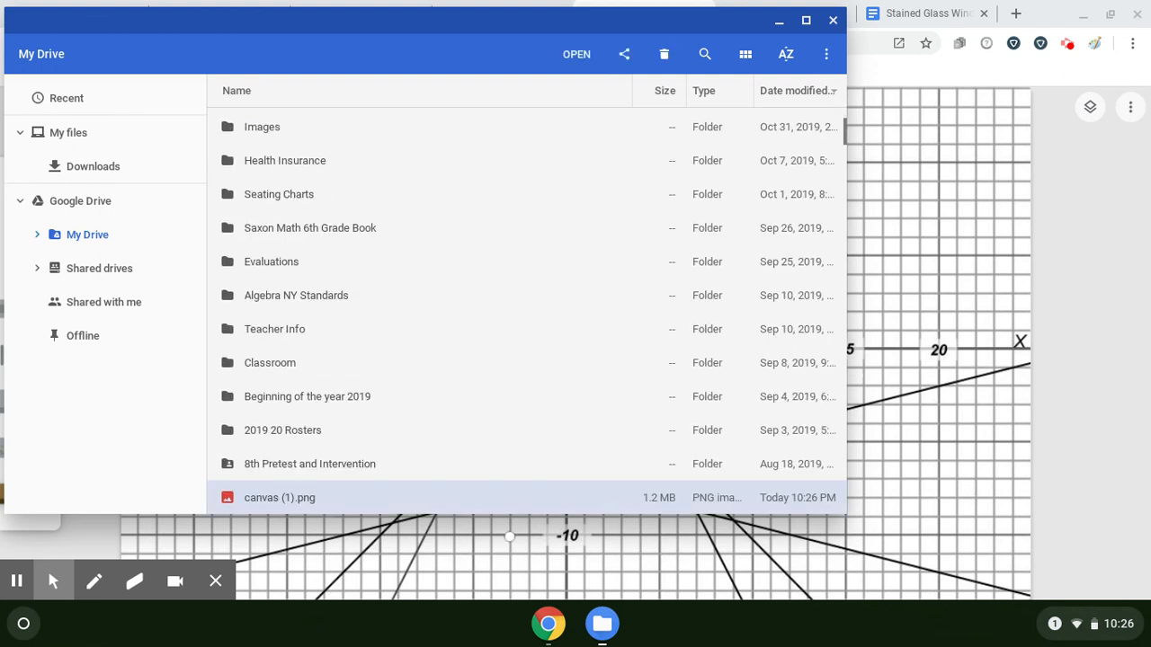
Step: Rename the canvas (1).png file to the author's last name followed by "Stained Glass Window"
right_click(359, 509)
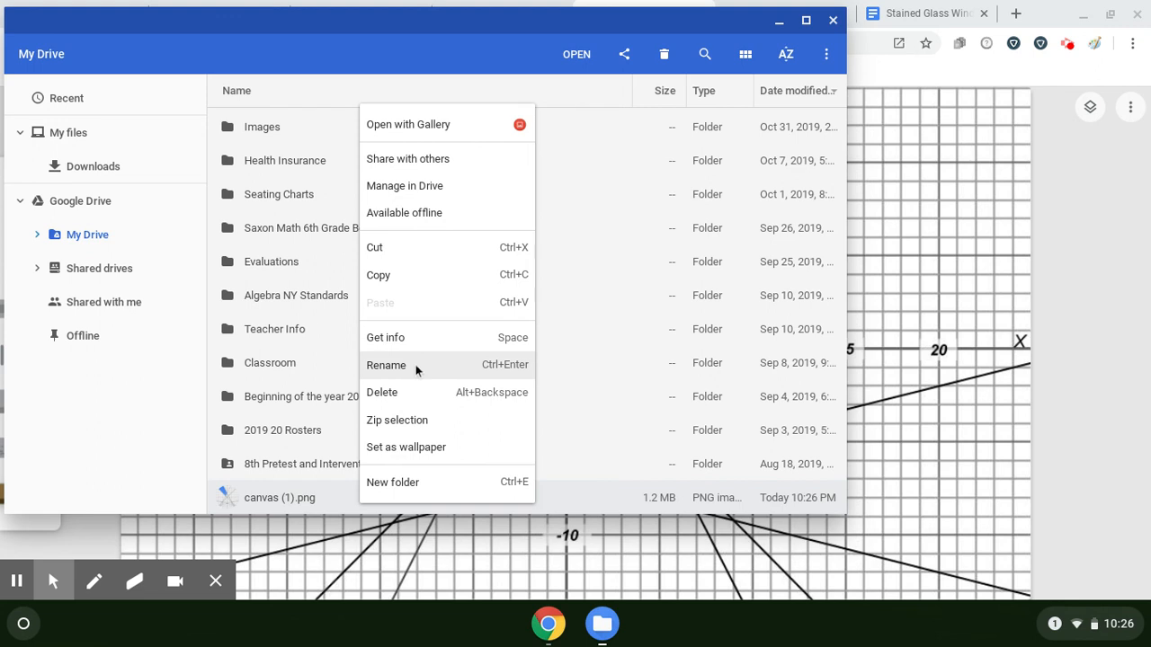
left_click(399, 394)
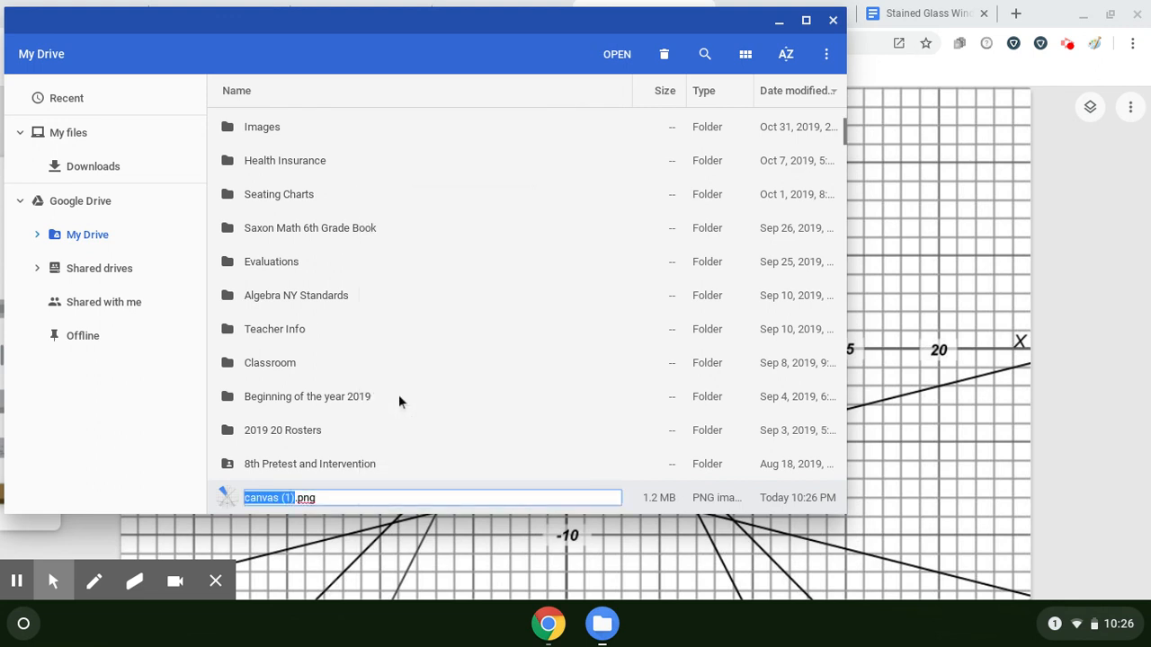
type("Leo Staine")
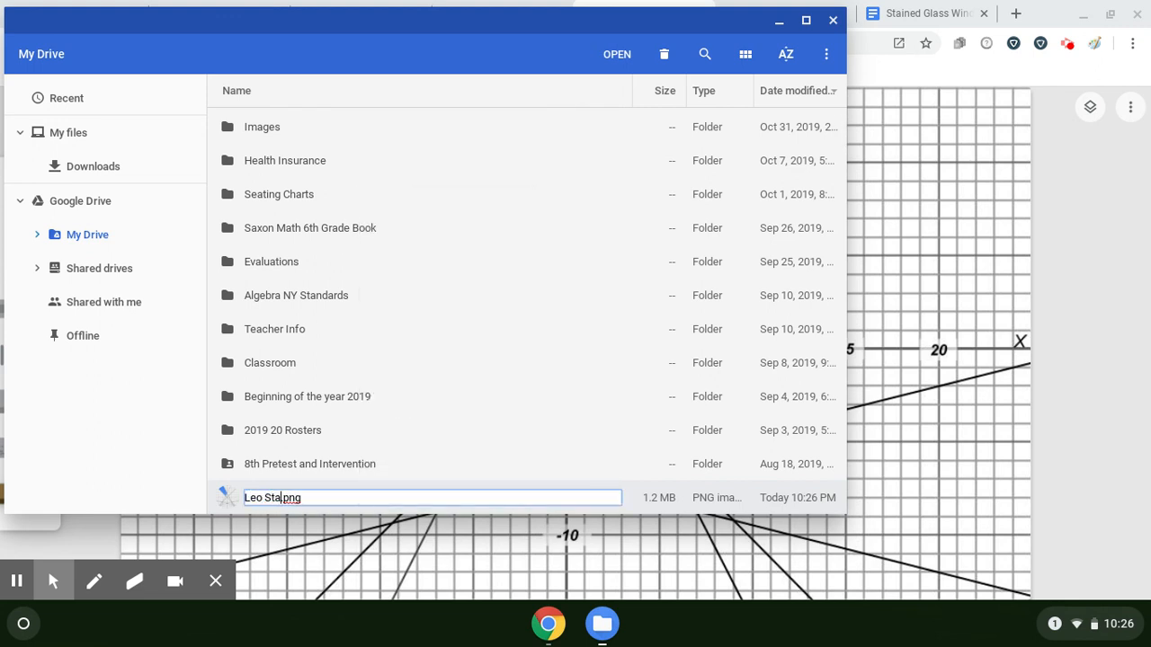
type("d Glass Window")
key("Return")
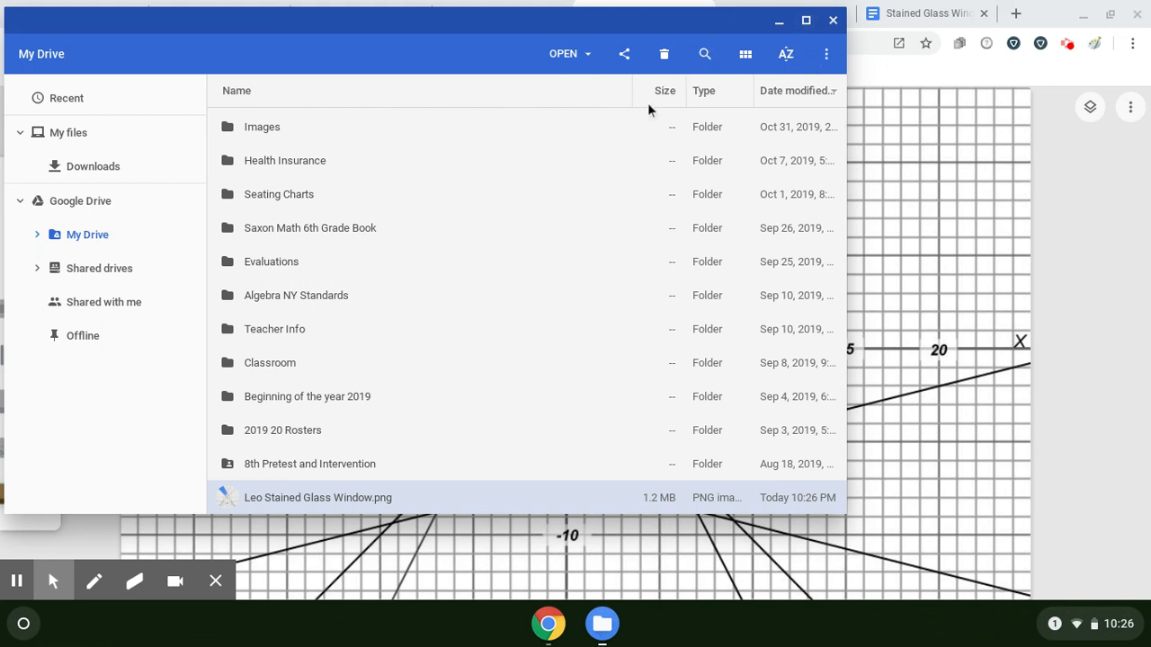
left_click(1067, 45)
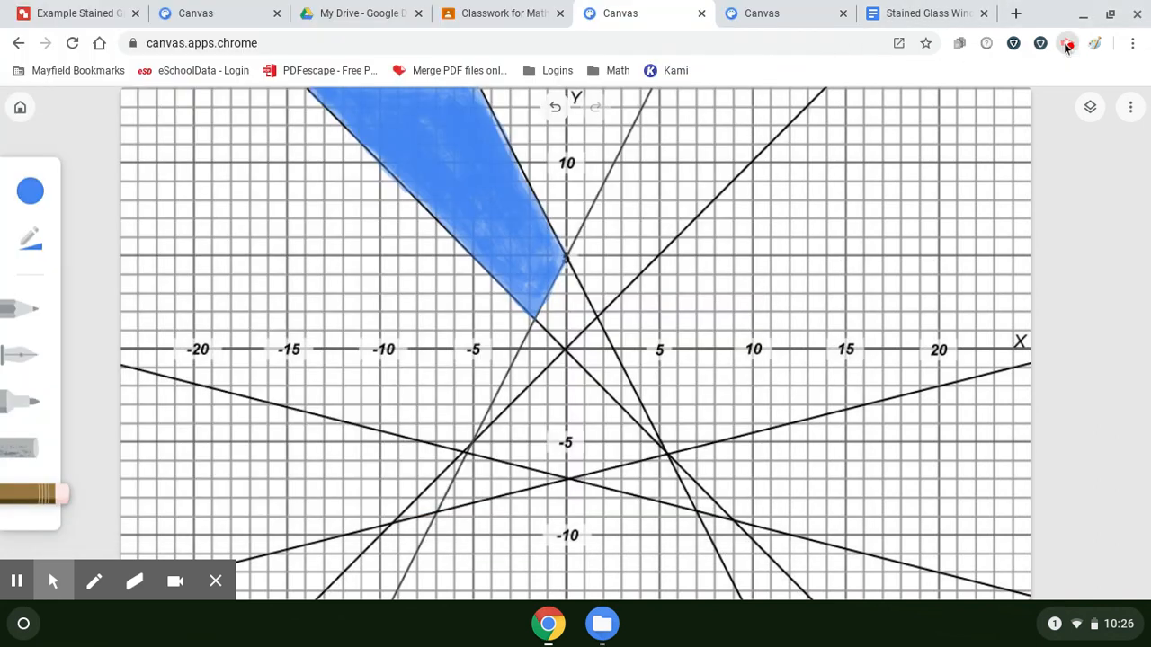